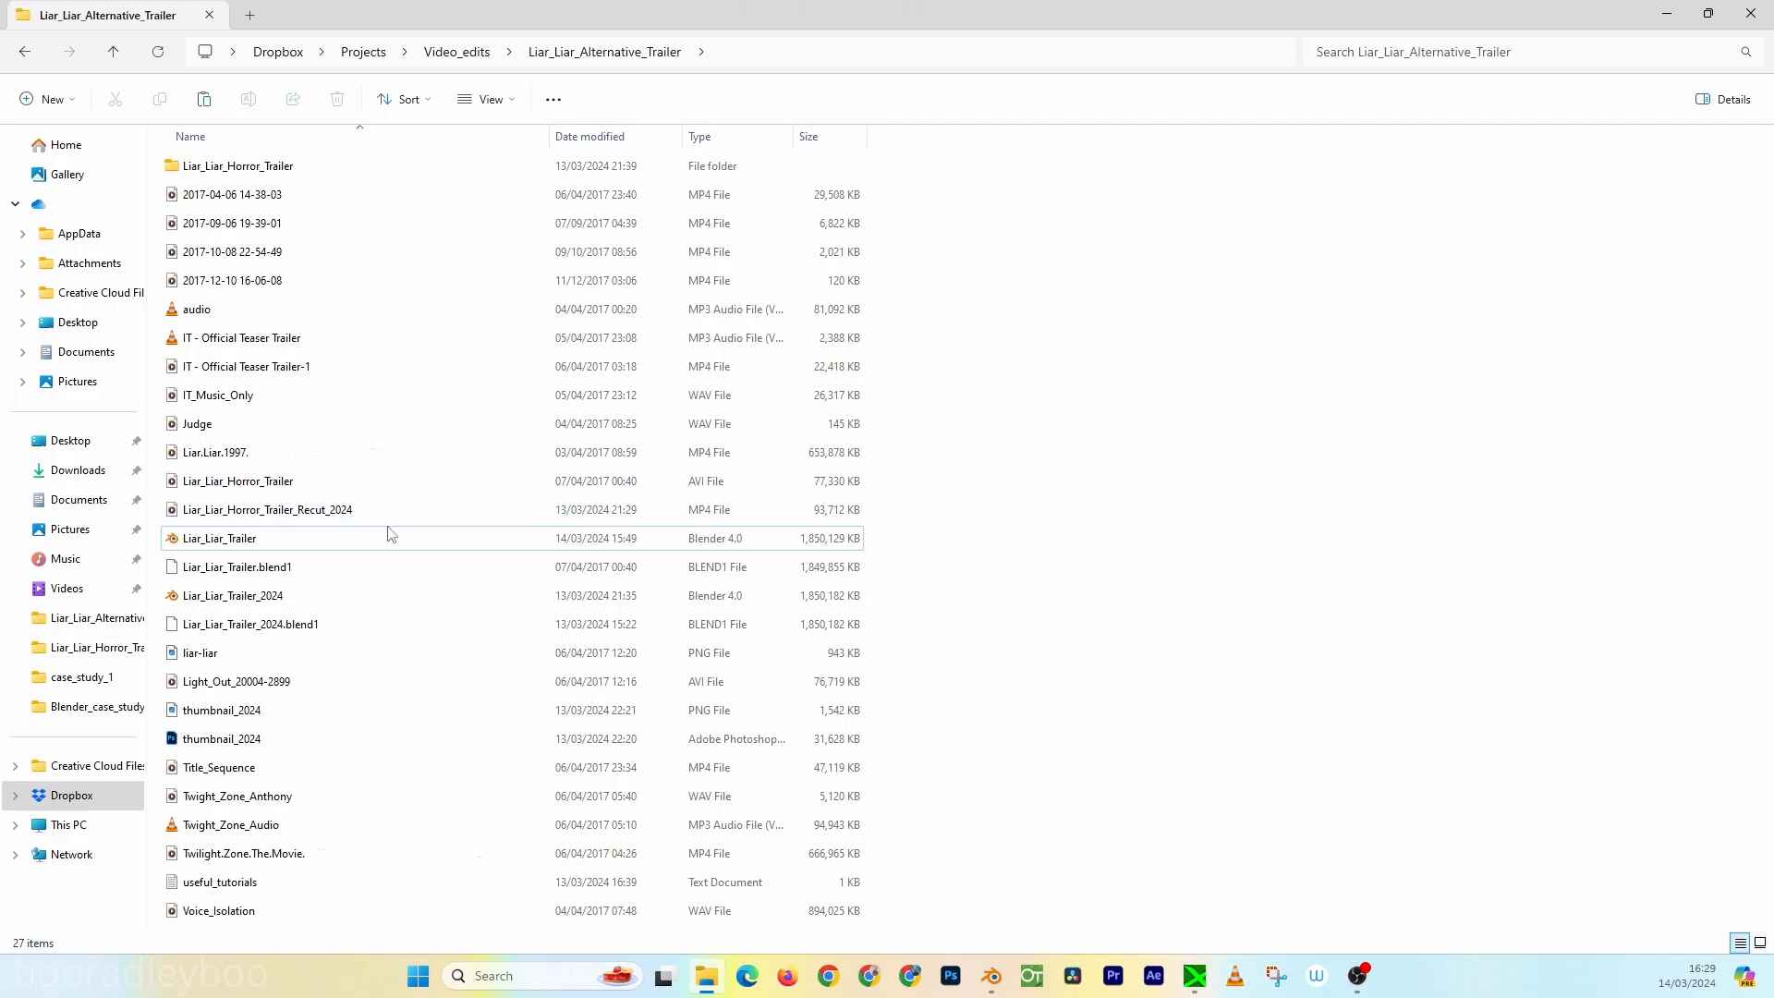
- Point out the Liar_Liar_Trailer Blender file in its project folder, switch to Blender, and check the Video Sequencer among the editor types
{"action": "left_click", "coordinate": [378, 544]}
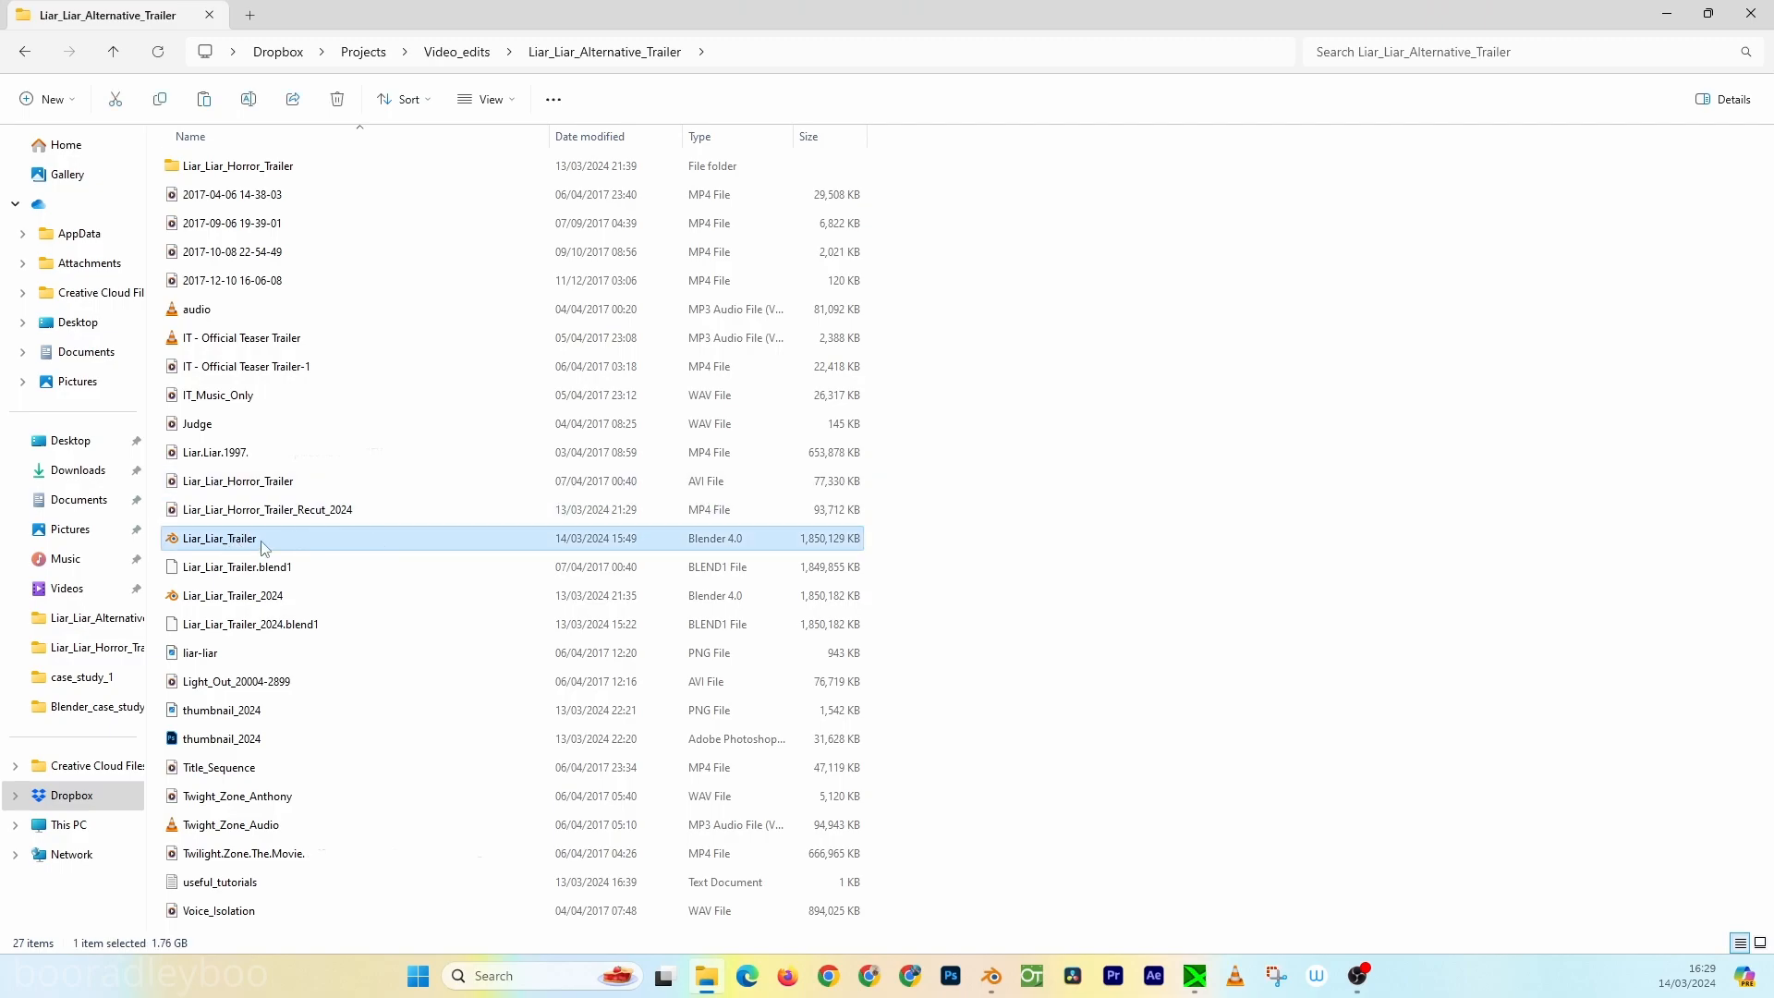
{"action": "left_click", "coordinate": [990, 977]}
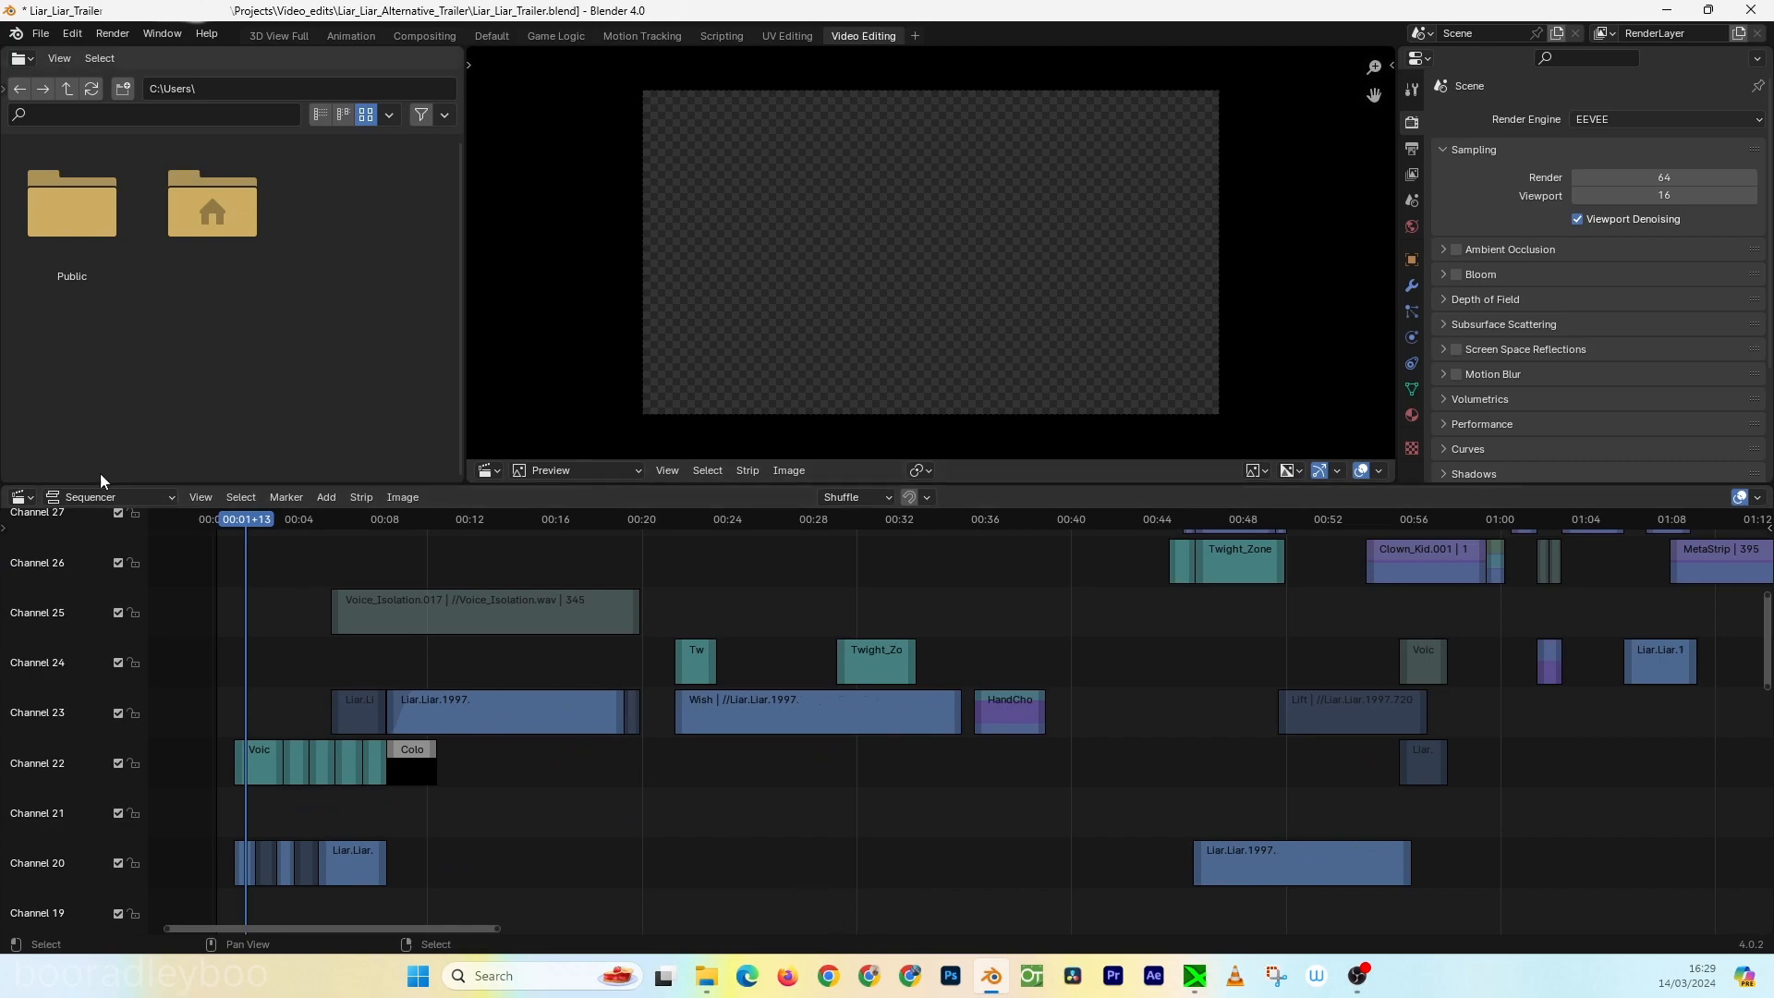
{"action": "left_click", "coordinate": [22, 497]}
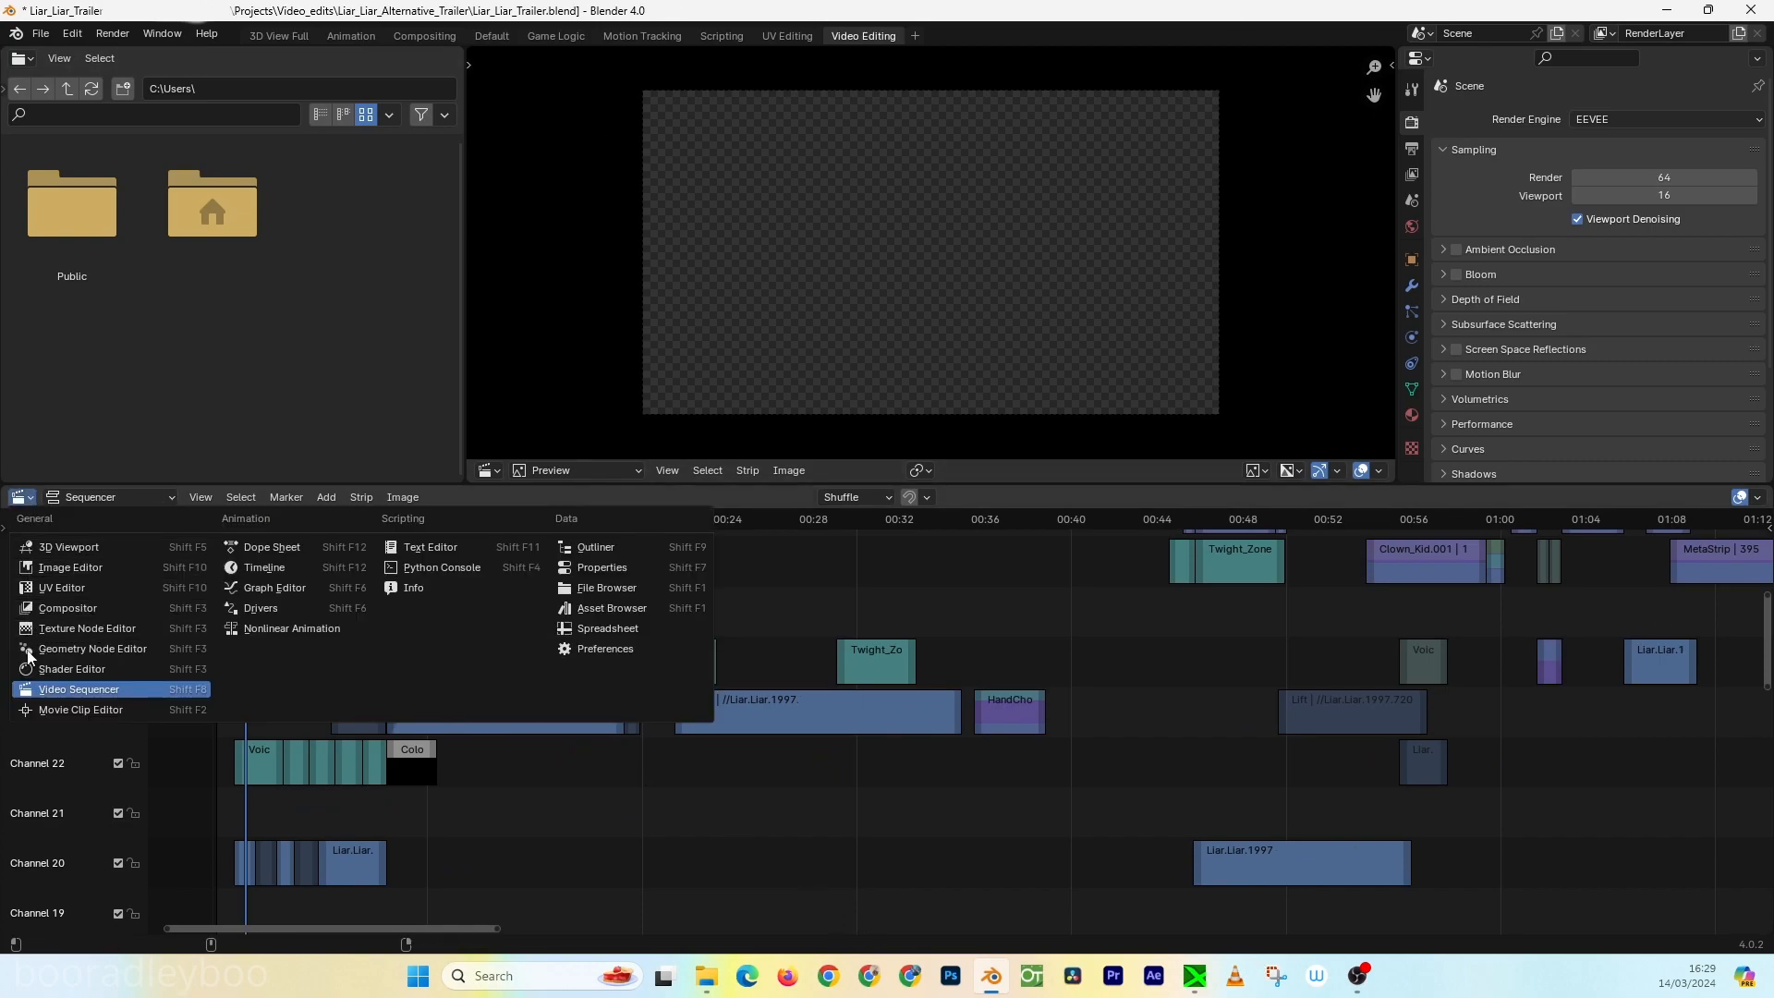
{"action": "left_click", "coordinate": [619, 774]}
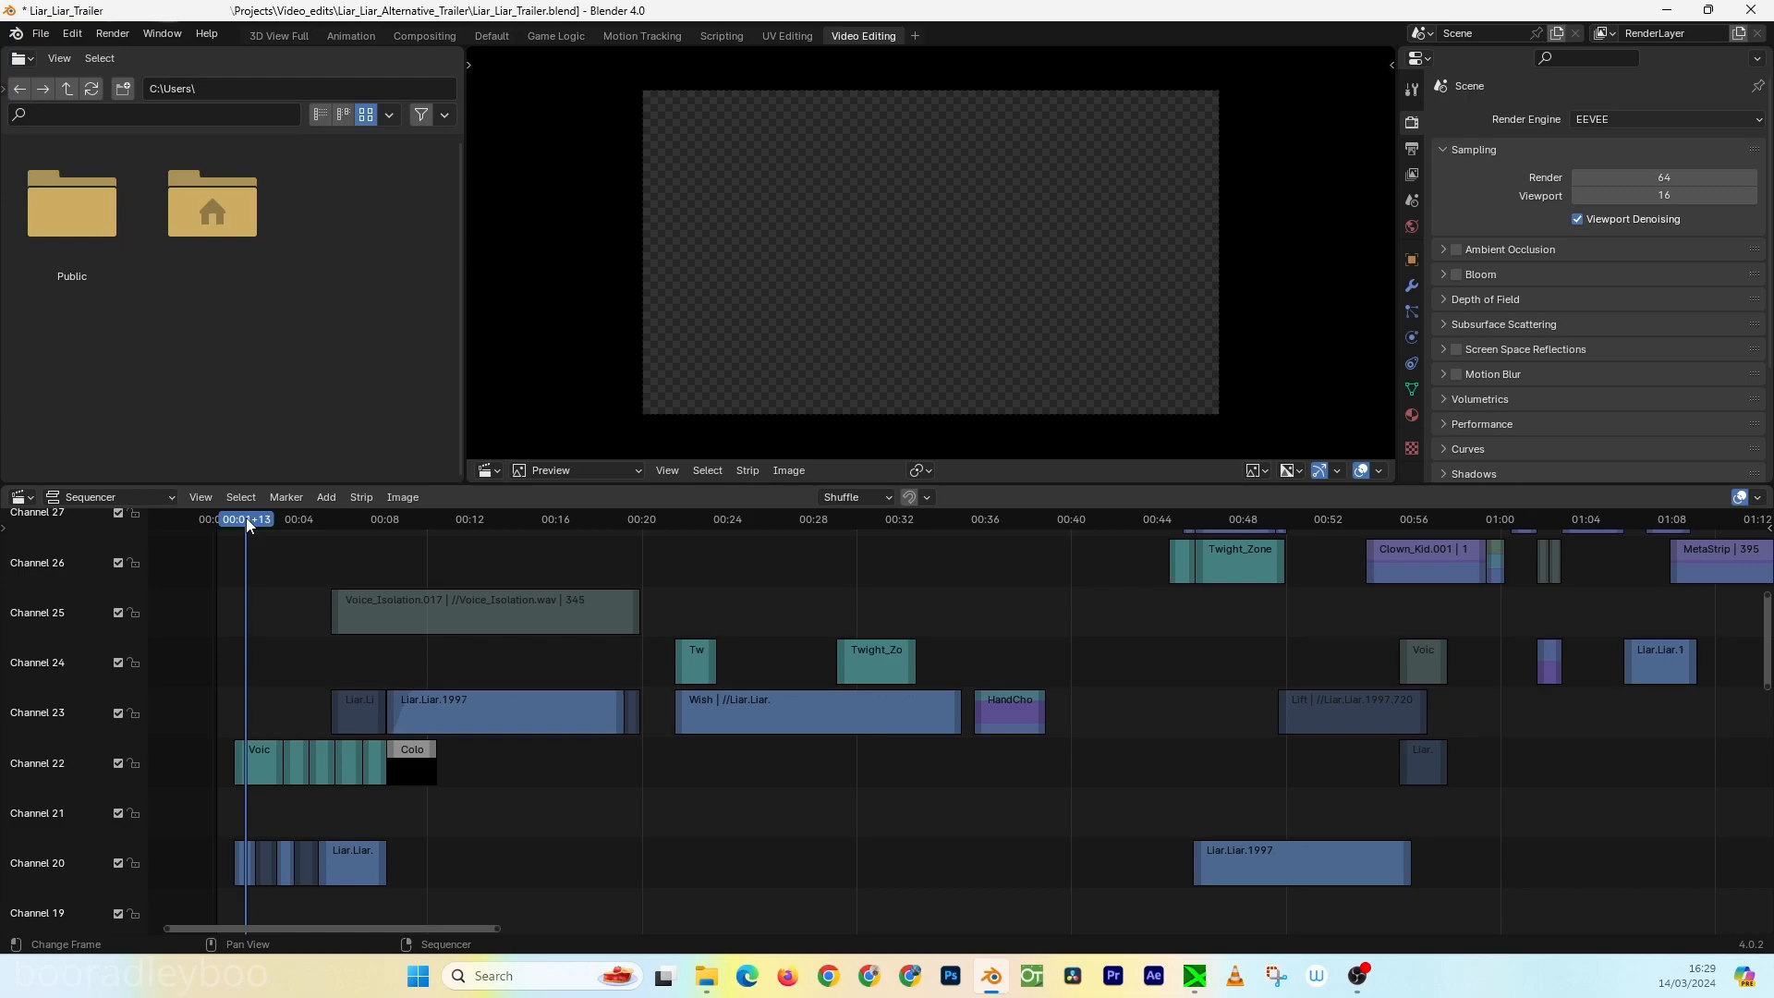
- Select the first movie strip on channel 20 at the playhead and show its source file path in the strip properties
{"action": "mouse_move", "coordinate": [246, 517]}
{"action": "left_mouse_down"}
{"action": "mouse_move", "coordinate": [270, 522]}
{"action": "mouse_move", "coordinate": [248, 523]}
{"action": "left_mouse_up"}
{"action": "left_click", "coordinate": [248, 862]}
{"action": "left_click_drag", "start_coordinate": [251, 519], "coordinate": [247, 519]}
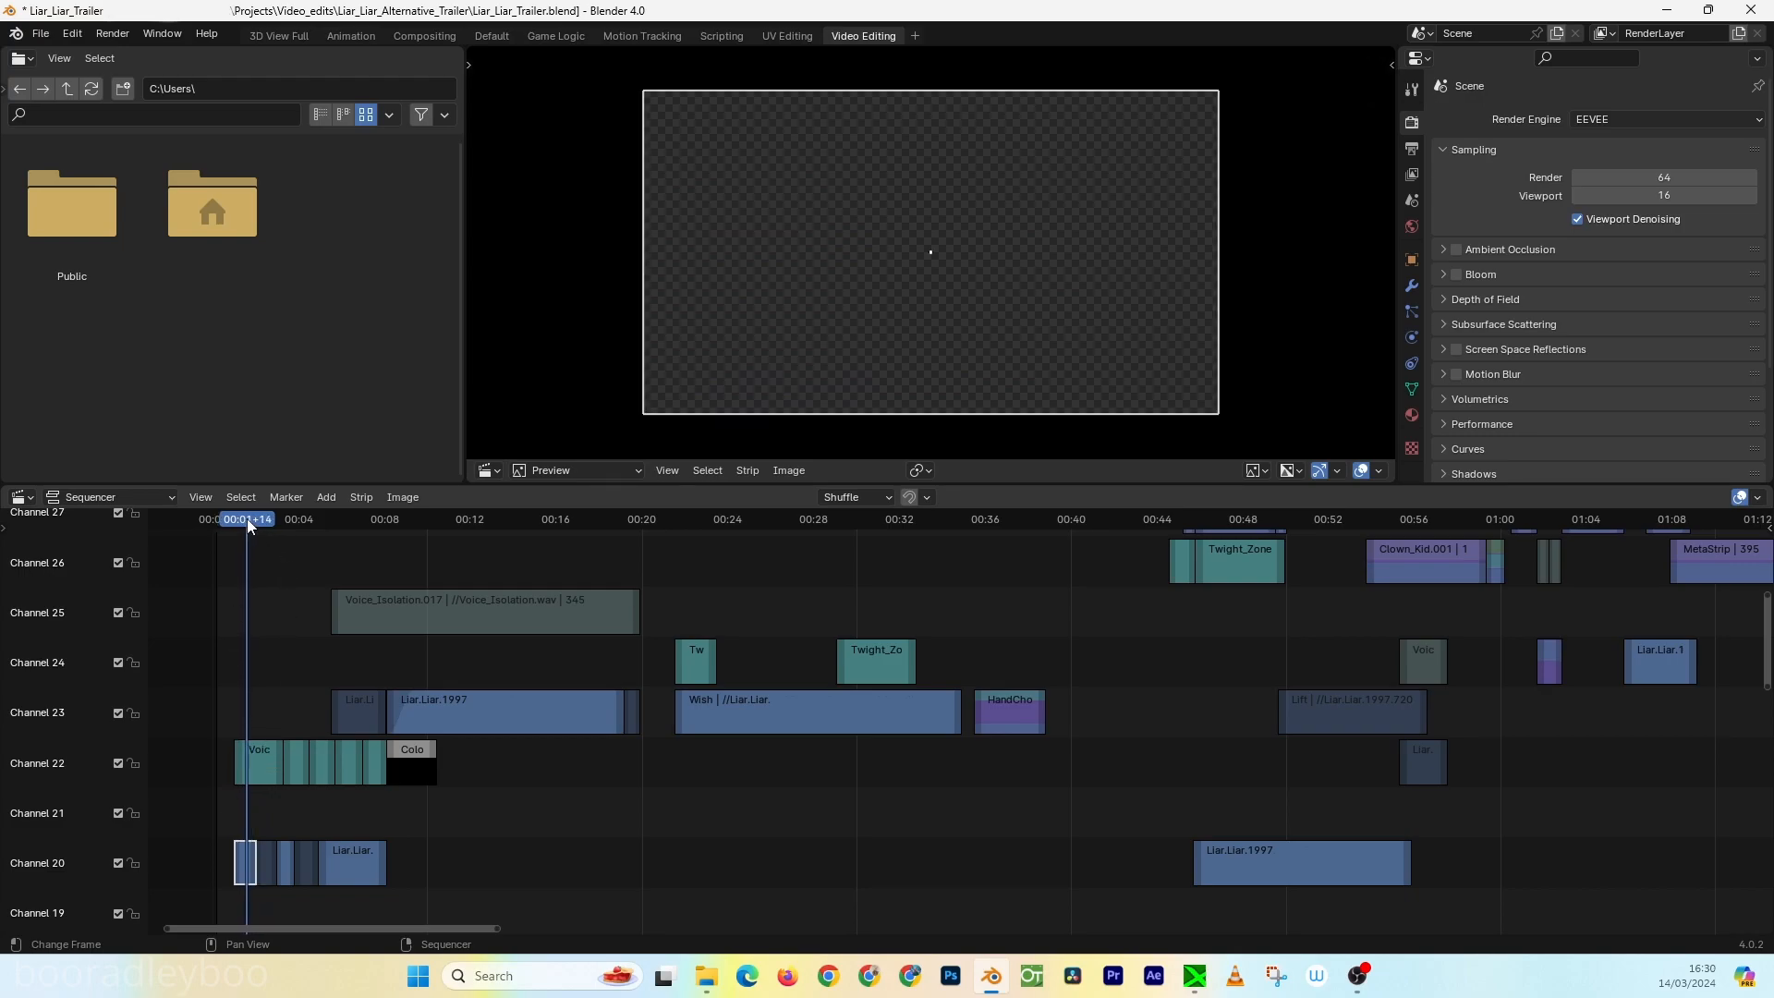
{"action": "left_click", "coordinate": [240, 863]}
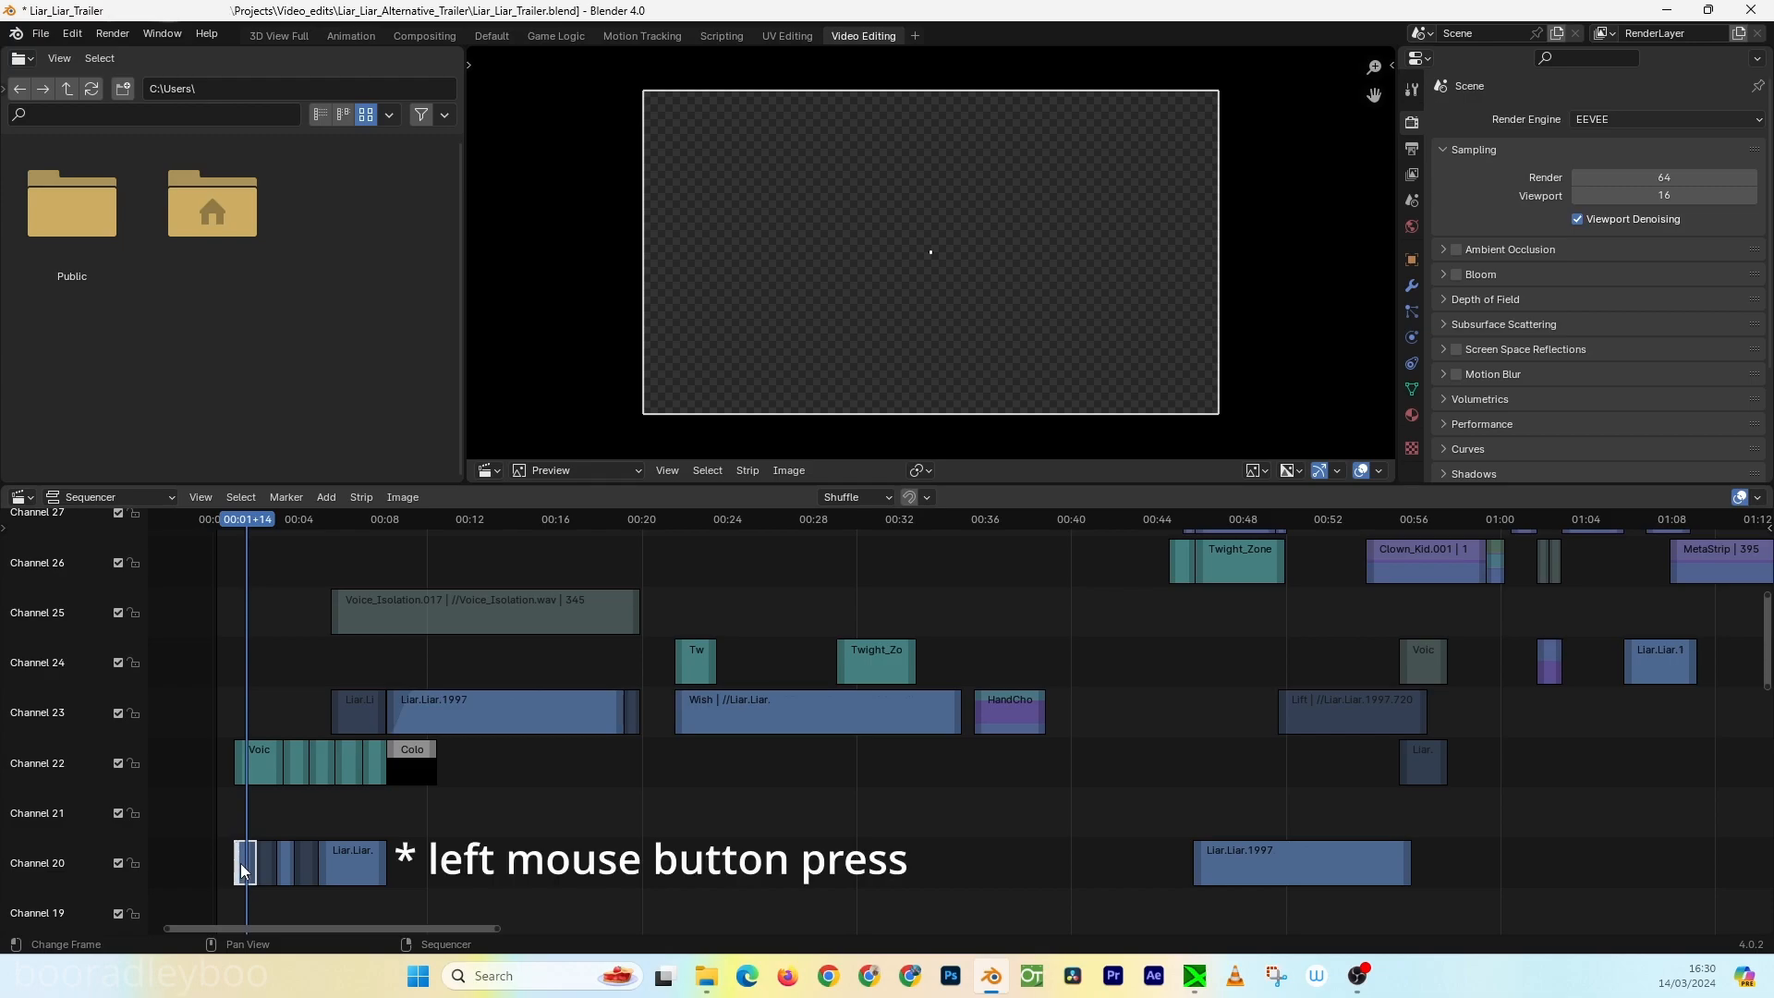
{"action": "key", "text": "n"}
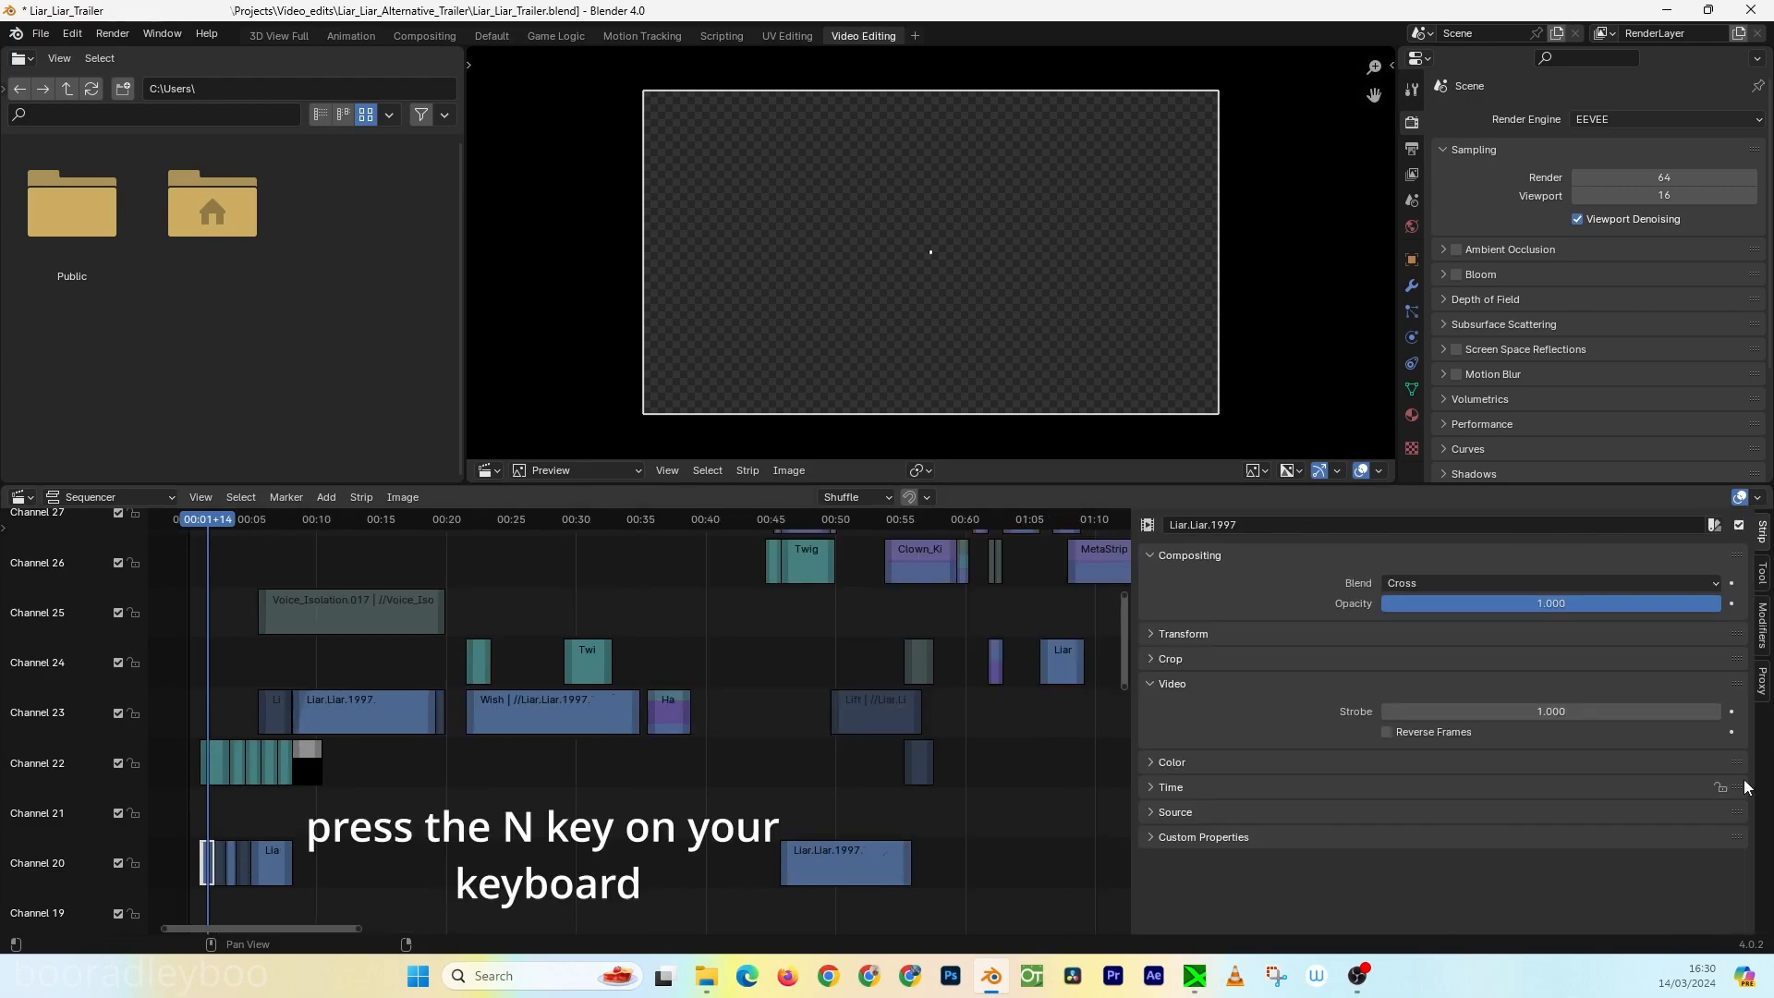
{"action": "left_click", "coordinate": [1151, 811]}
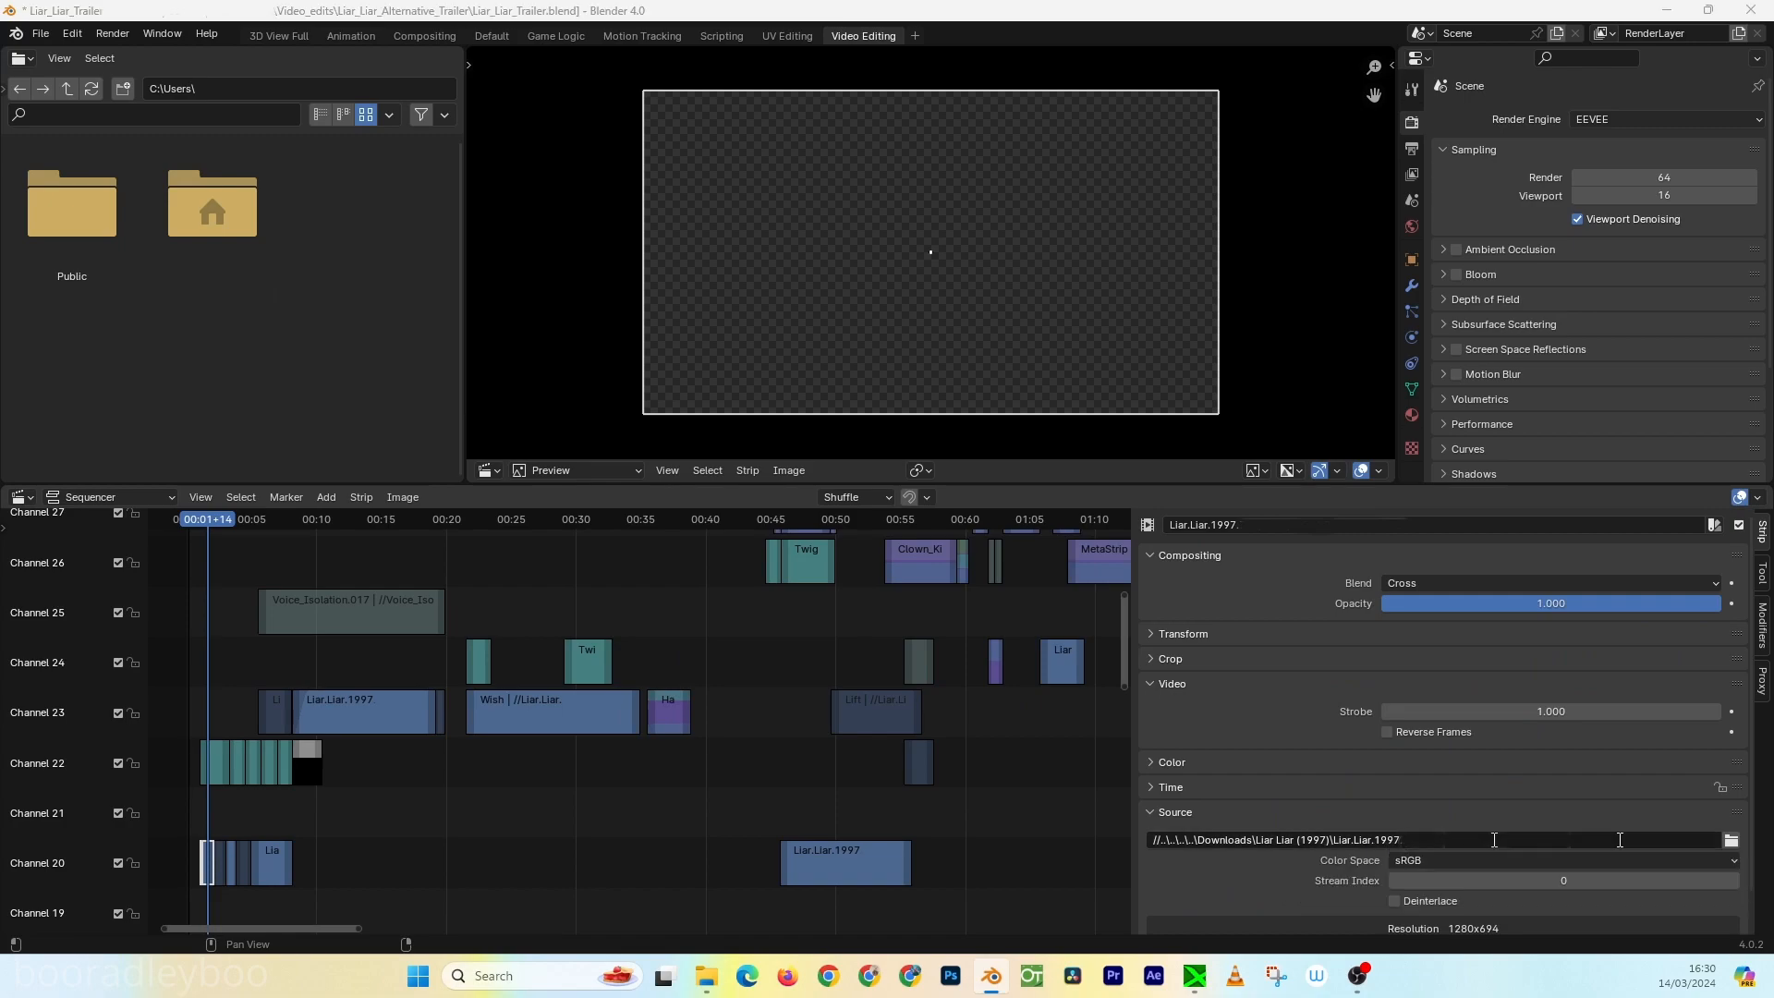
- Switch to File Explorer, locate the Liar.Liar.1997 video, and copy the full path of the Liar_Liar_Alternative_Trailer folder
{"action": "key", "text": "alt+Tab"}
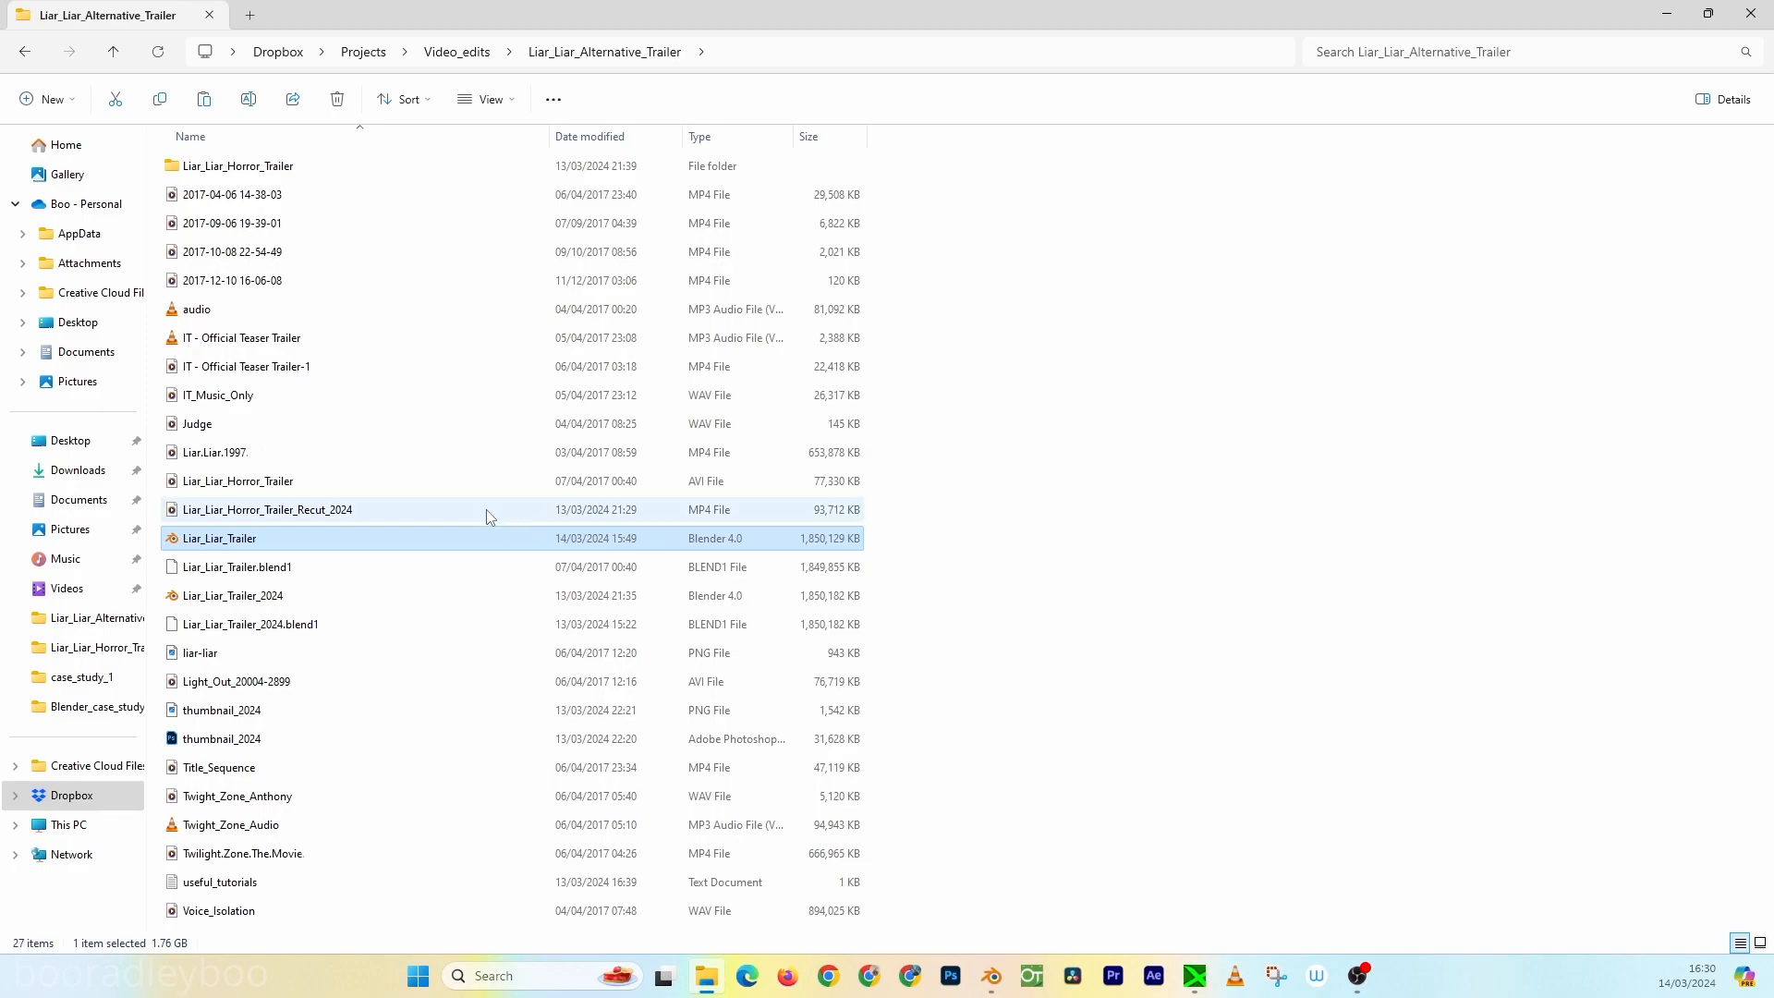
{"action": "left_click", "coordinate": [388, 452]}
{"action": "left_click", "coordinate": [1198, 516]}
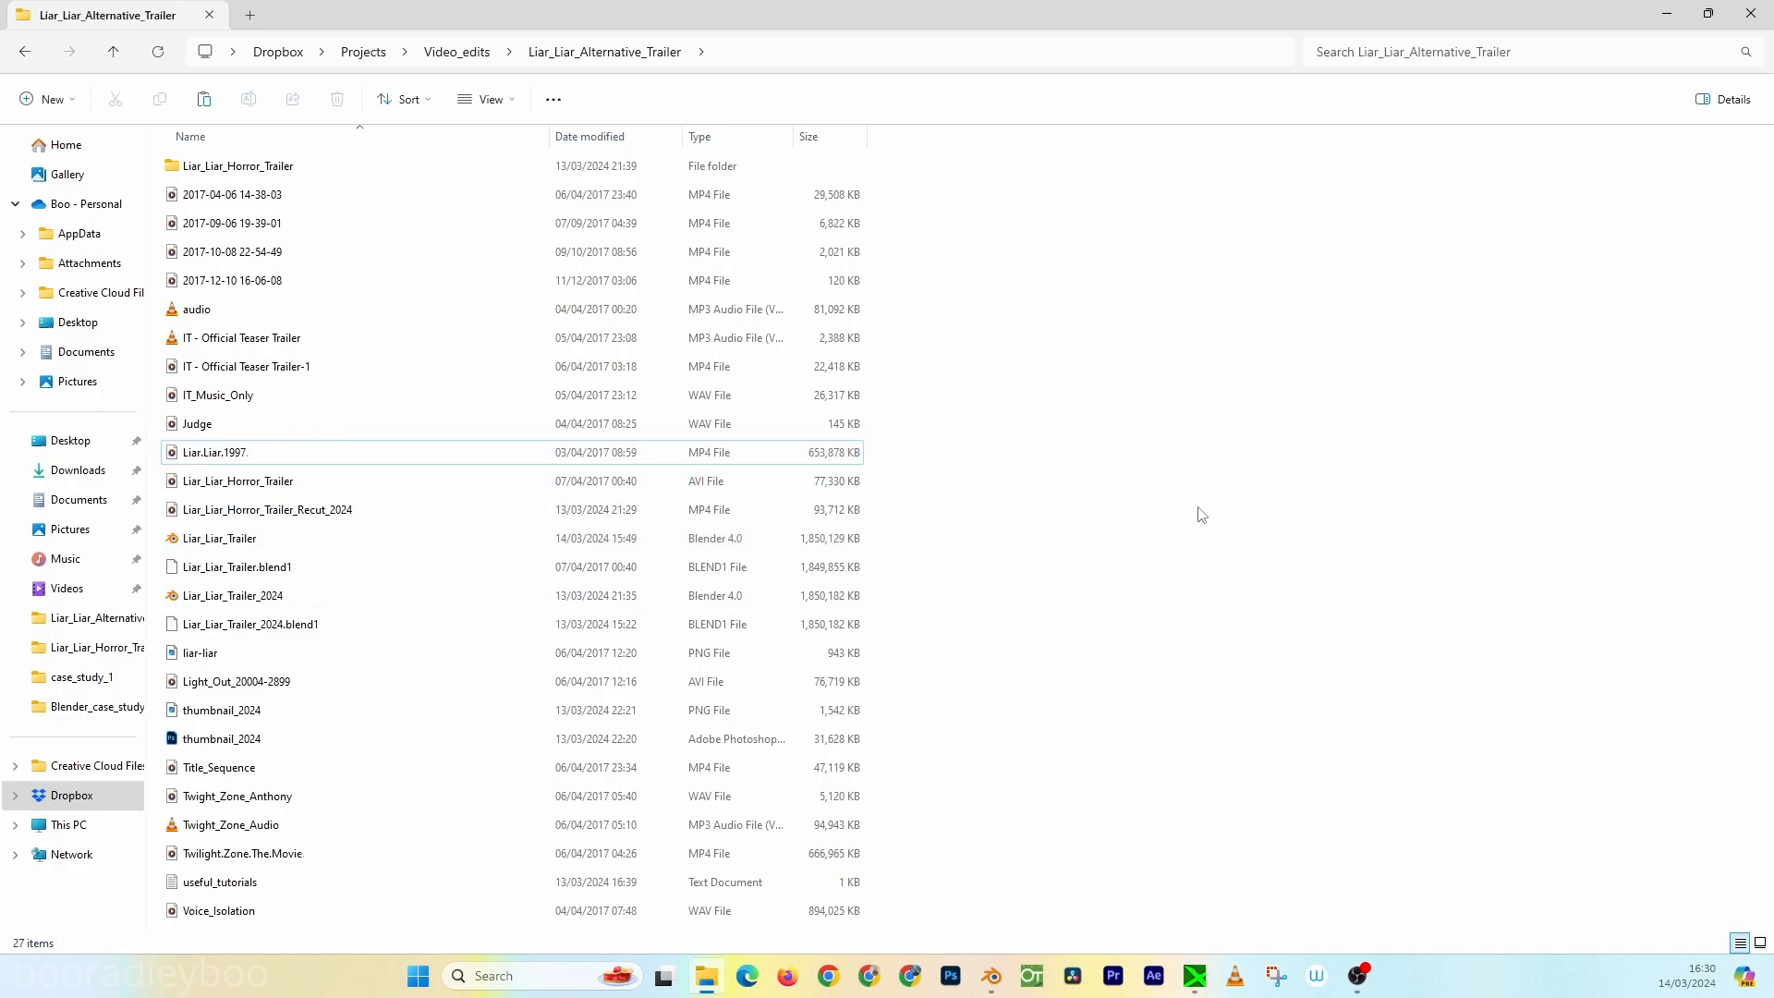
{"action": "left_click", "coordinate": [1064, 54]}
{"action": "left_click", "coordinate": [1066, 53]}
{"action": "key", "text": "ctrl+a"}
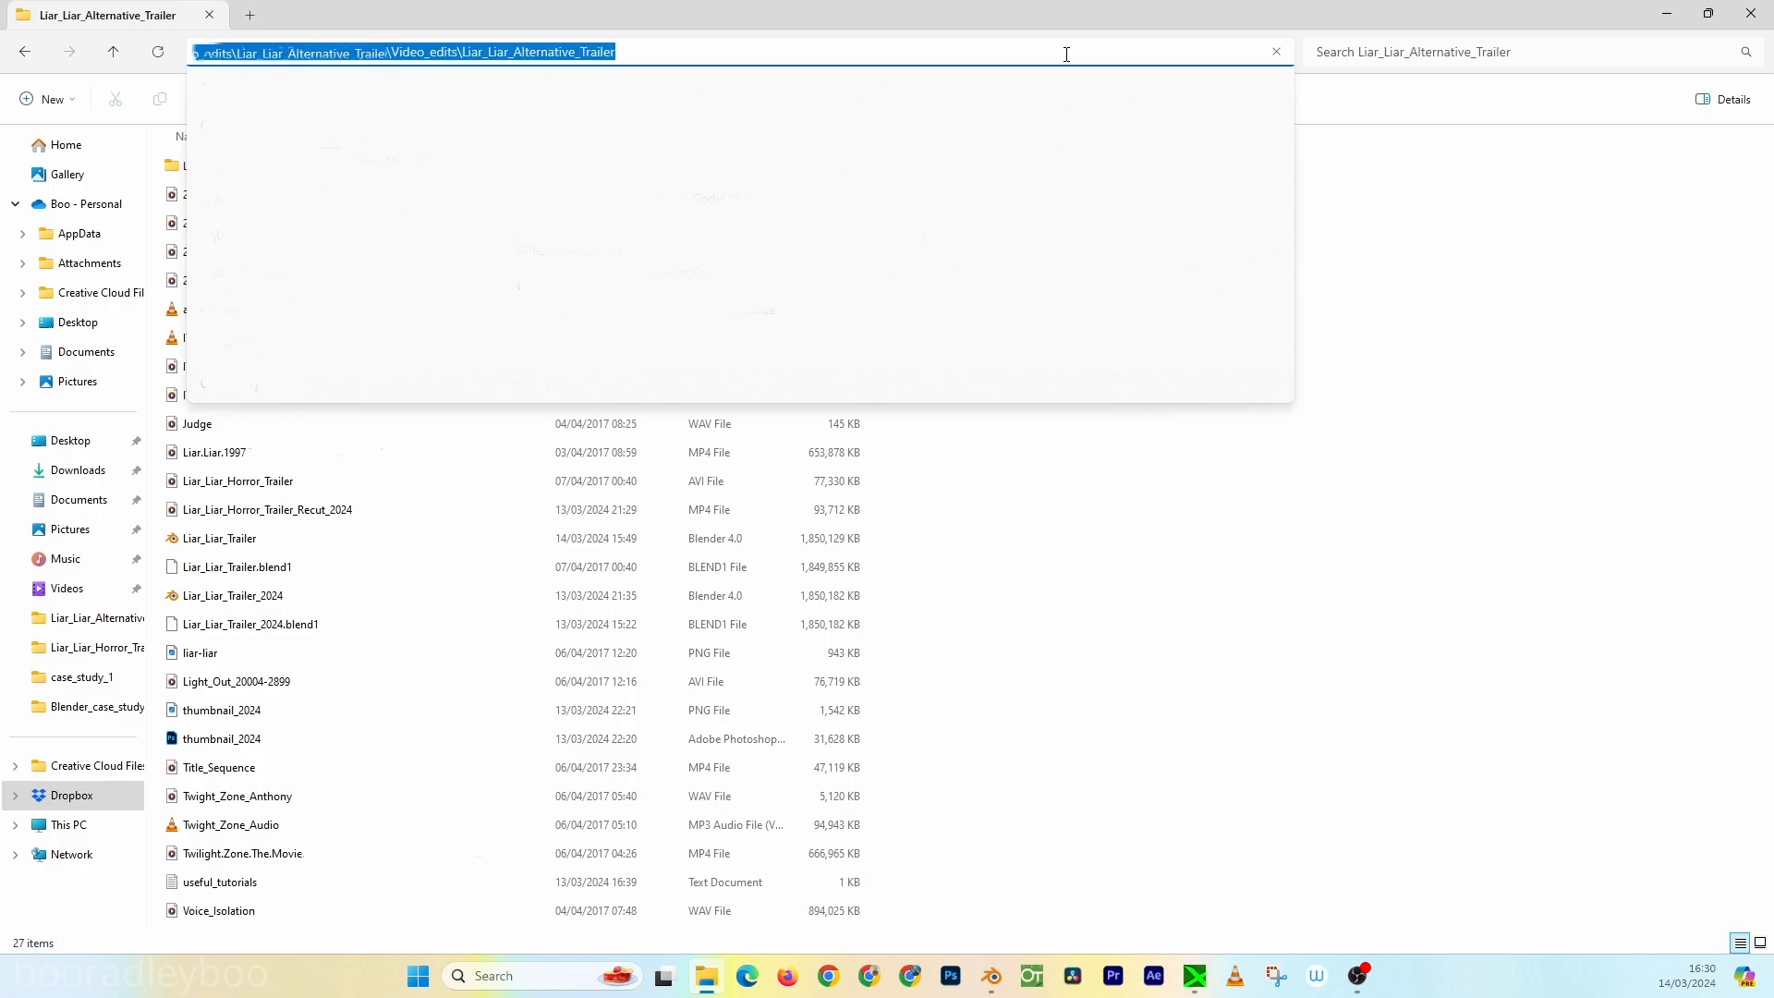
{"action": "key", "text": "ctrl+c"}
{"action": "left_click", "coordinate": [1300, 710]}
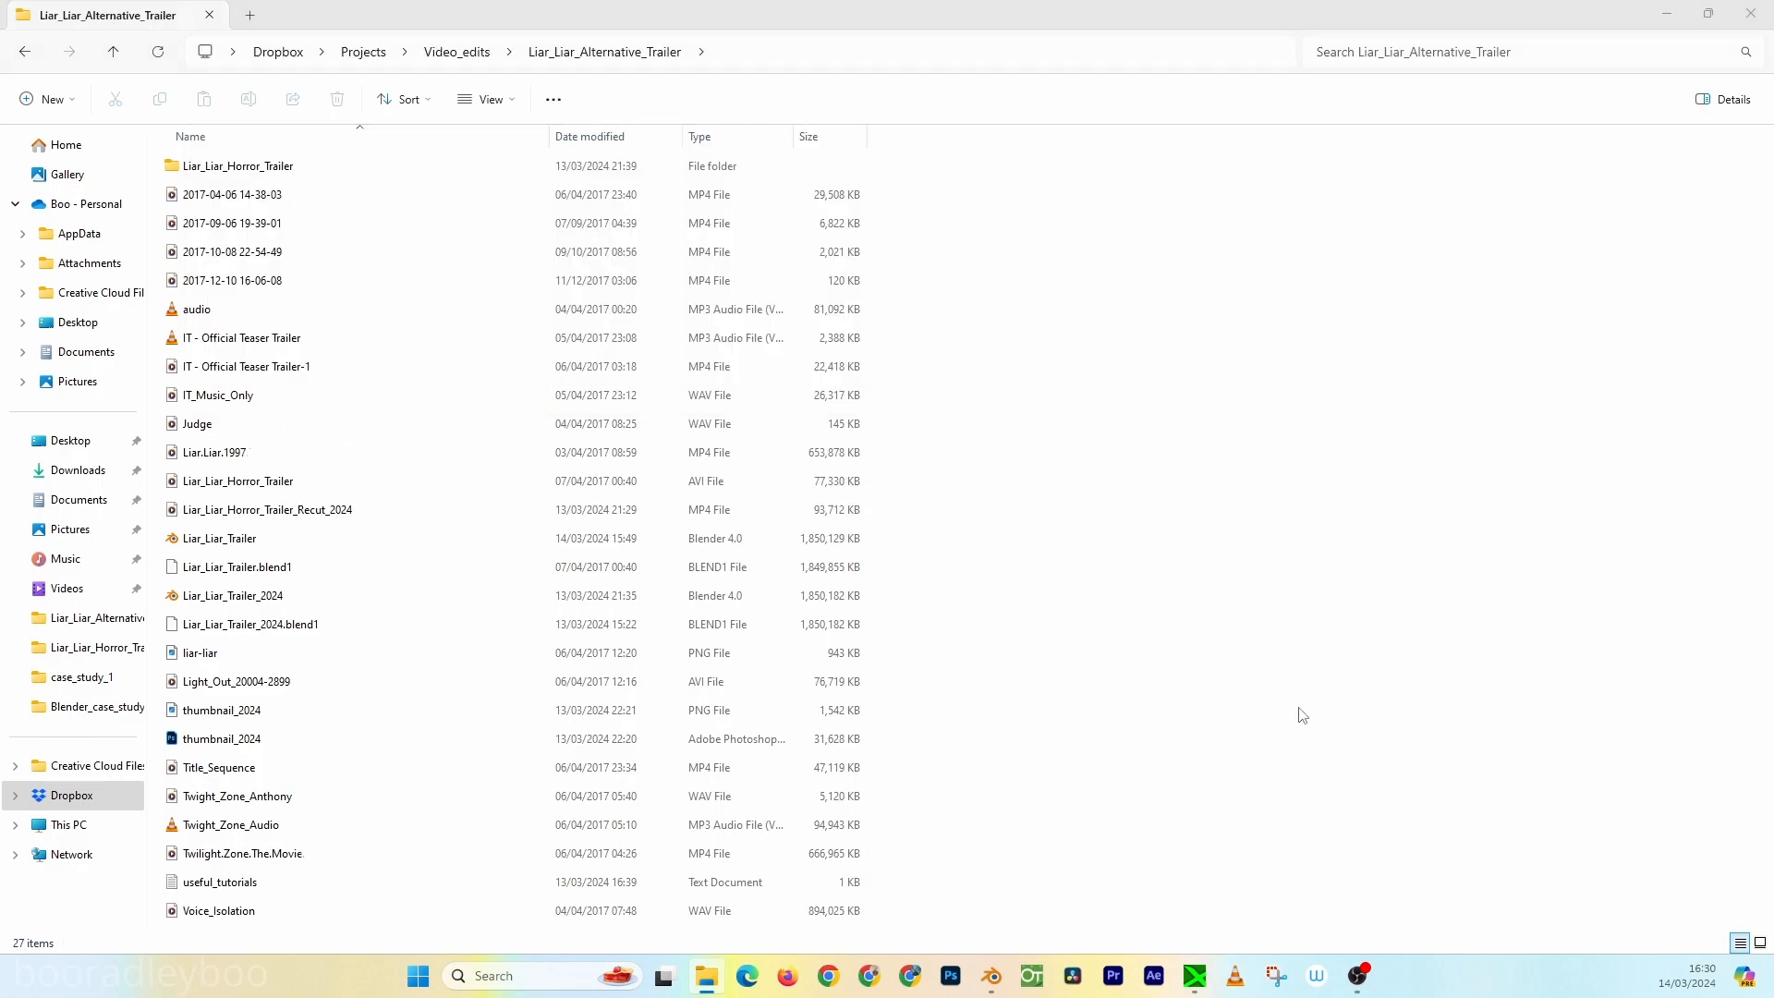
- Back in Blender, replace the Downloads folder portion of the strip's source path with the copied Liar_Liar_Alternative_Trailer folder path
{"action": "key", "text": "alt+Tab"}
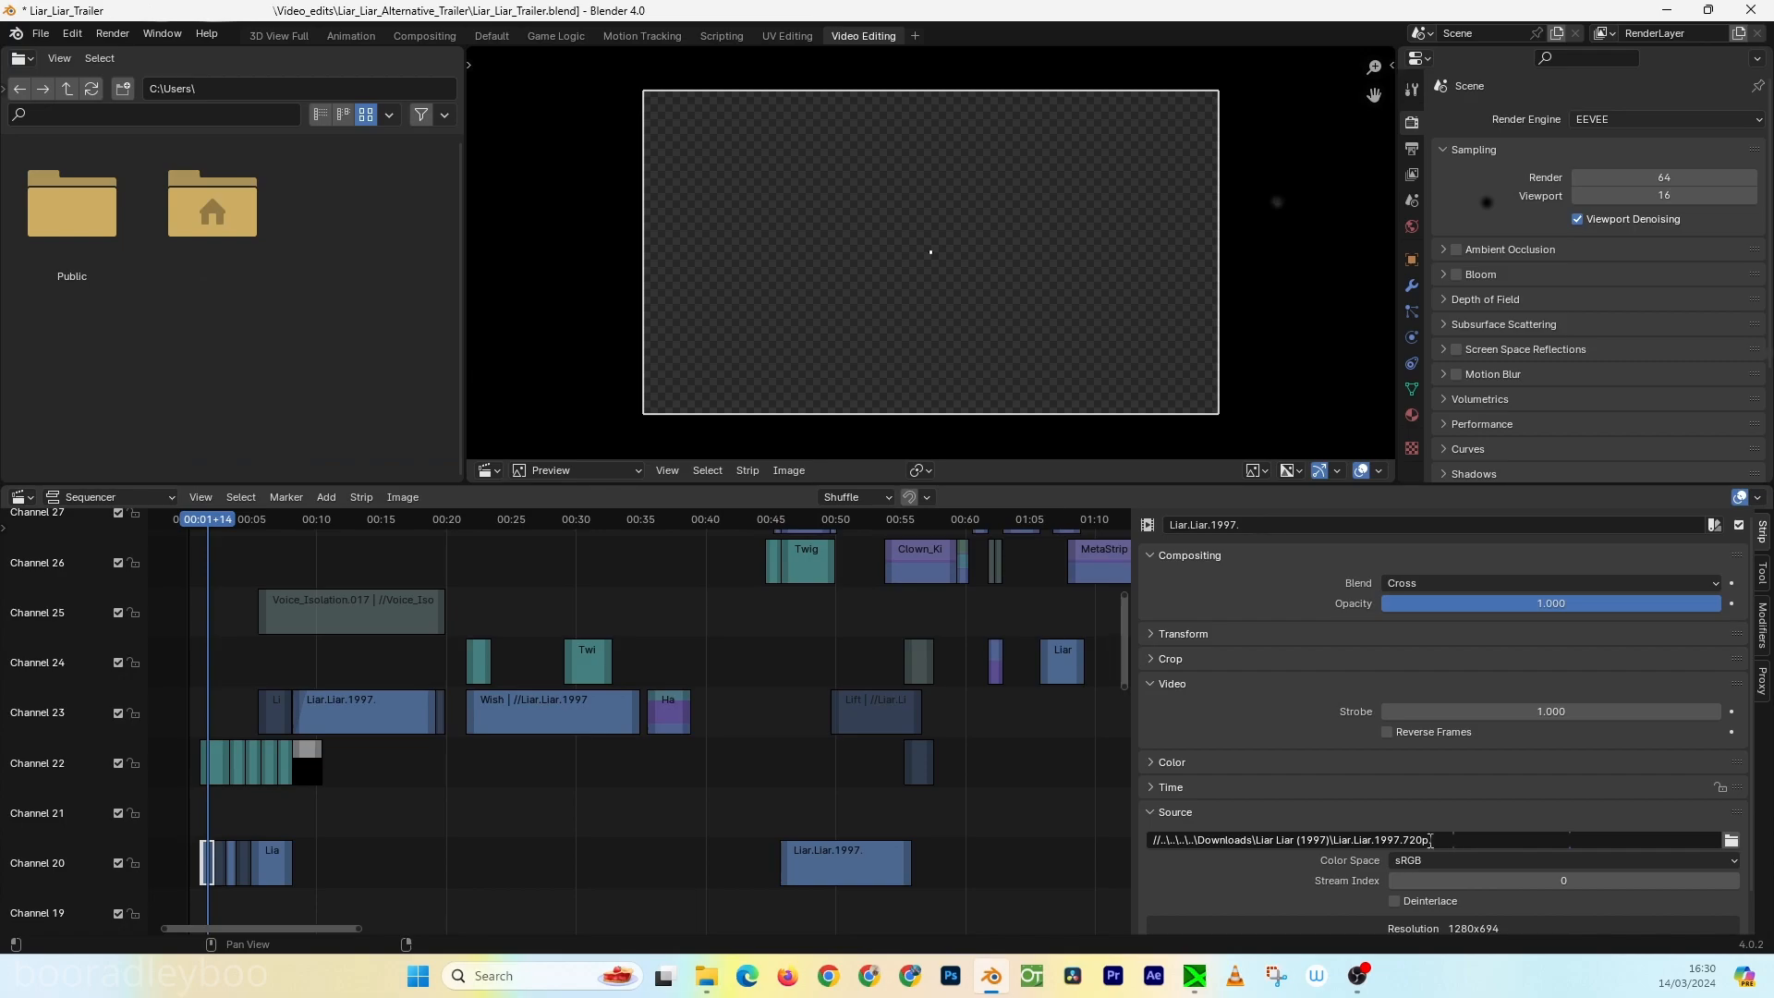
{"action": "left_click_drag", "start_coordinate": [1331, 839], "coordinate": [1108, 841]}
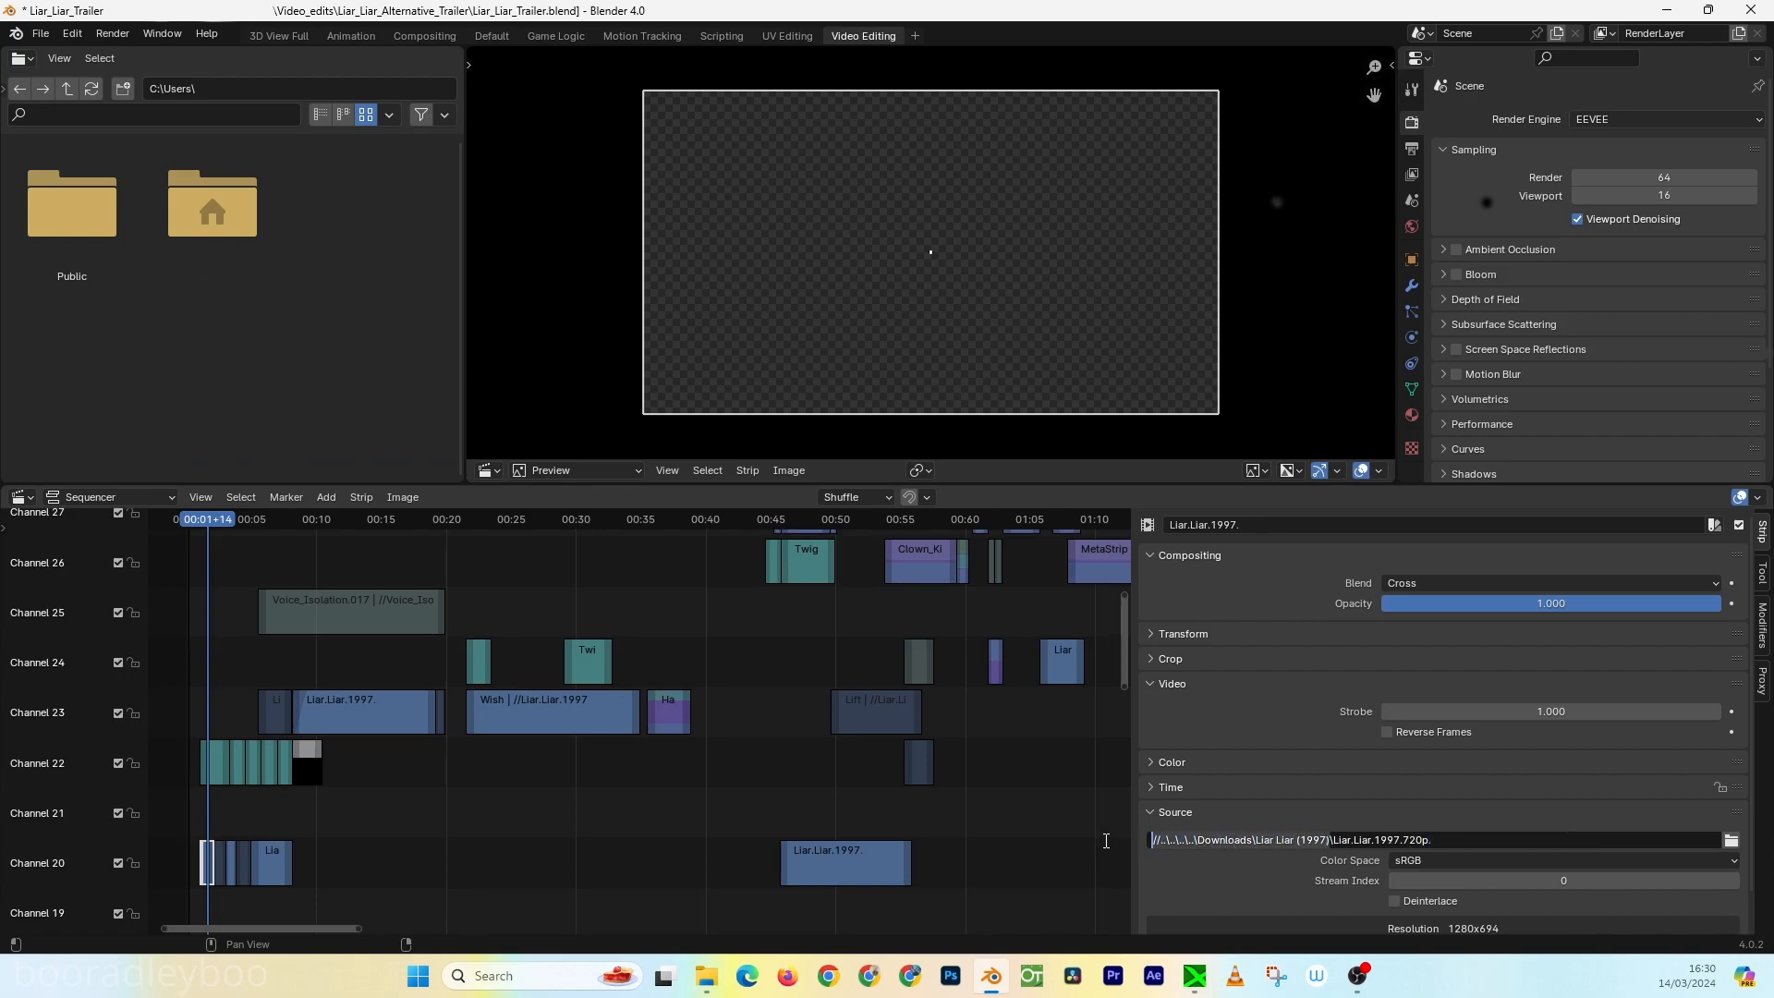
{"action": "key", "text": "ctrl+v"}
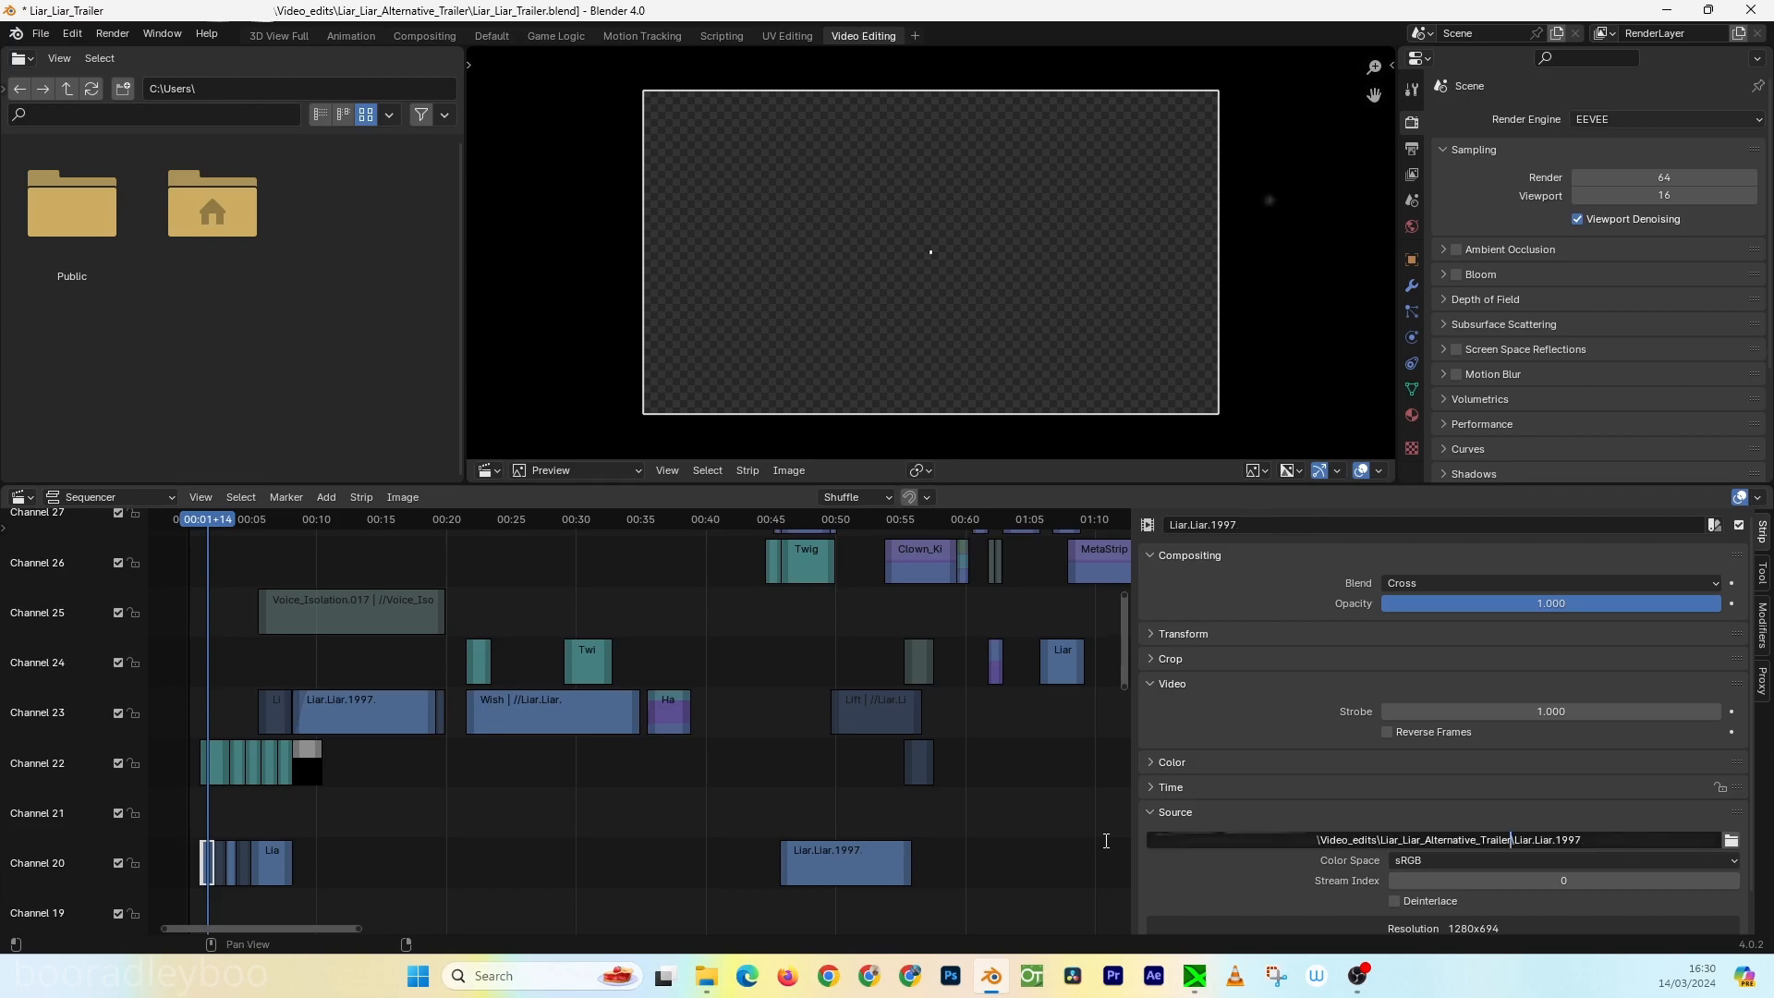
{"action": "key", "text": "Return"}
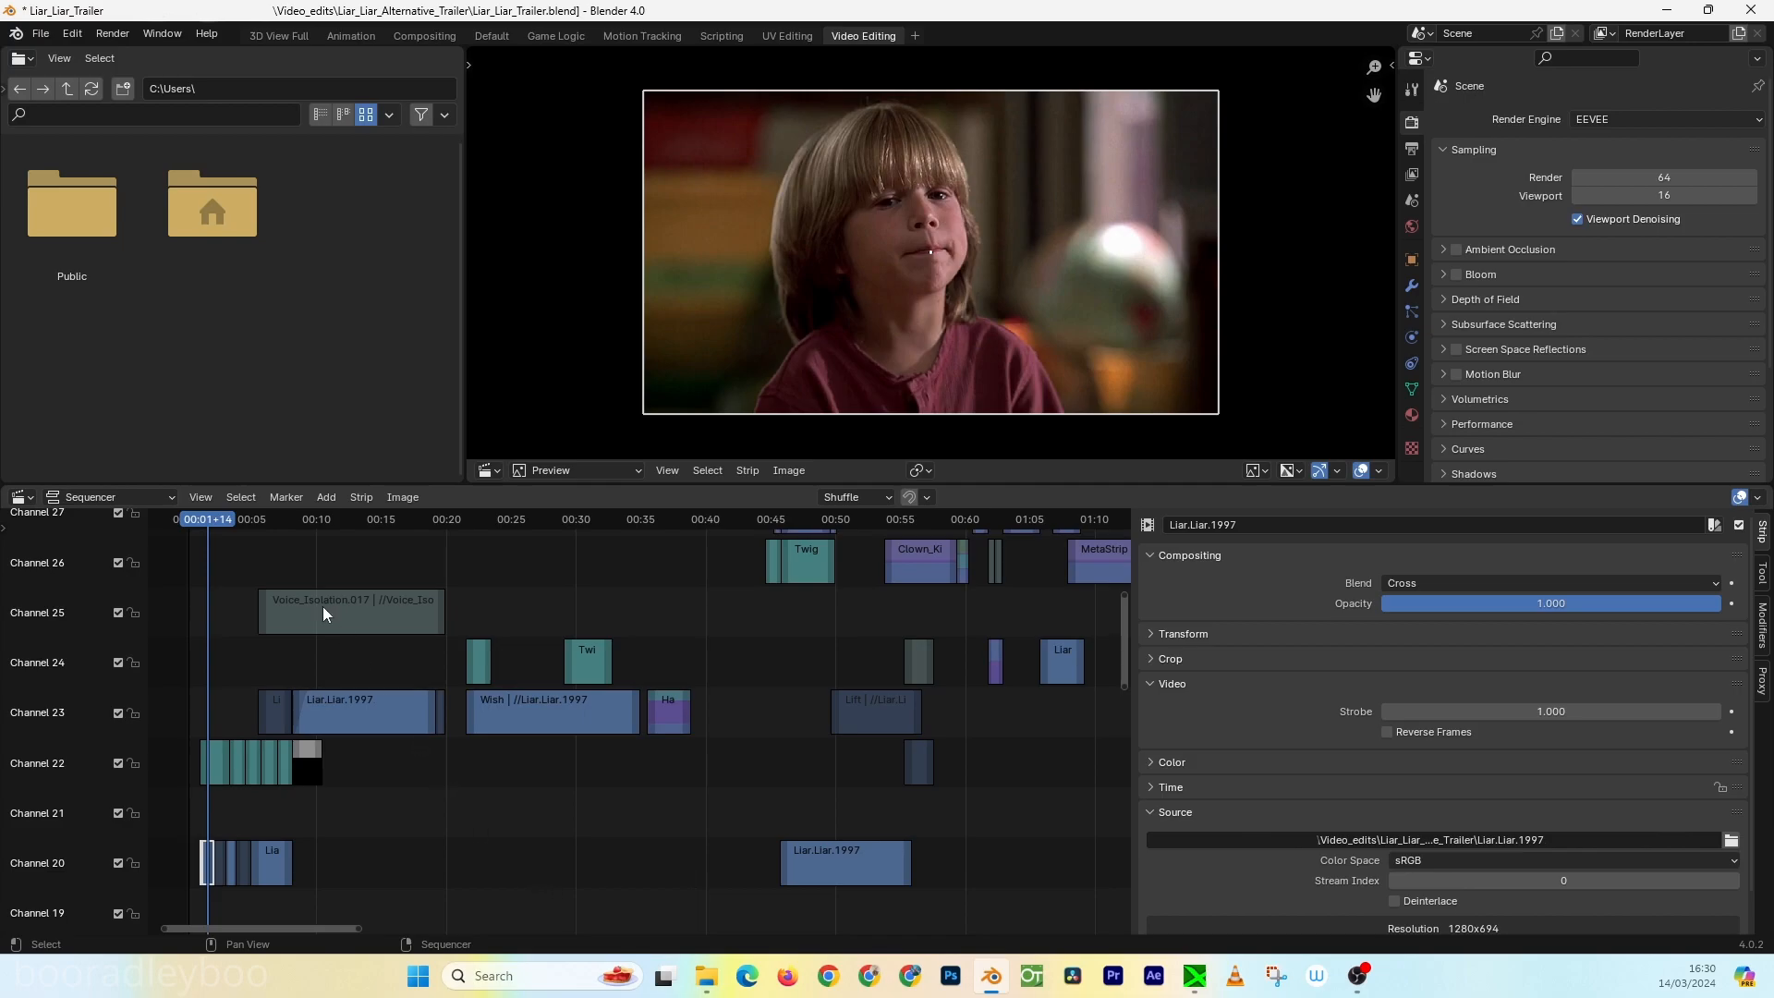
- Move the playhead to 00:36+19, enter the HandChop meta strip, and select the Liar.Liar.1997 movie strip on channel 22
{"action": "left_click_drag", "start_coordinate": [207, 519], "coordinate": [663, 581]}
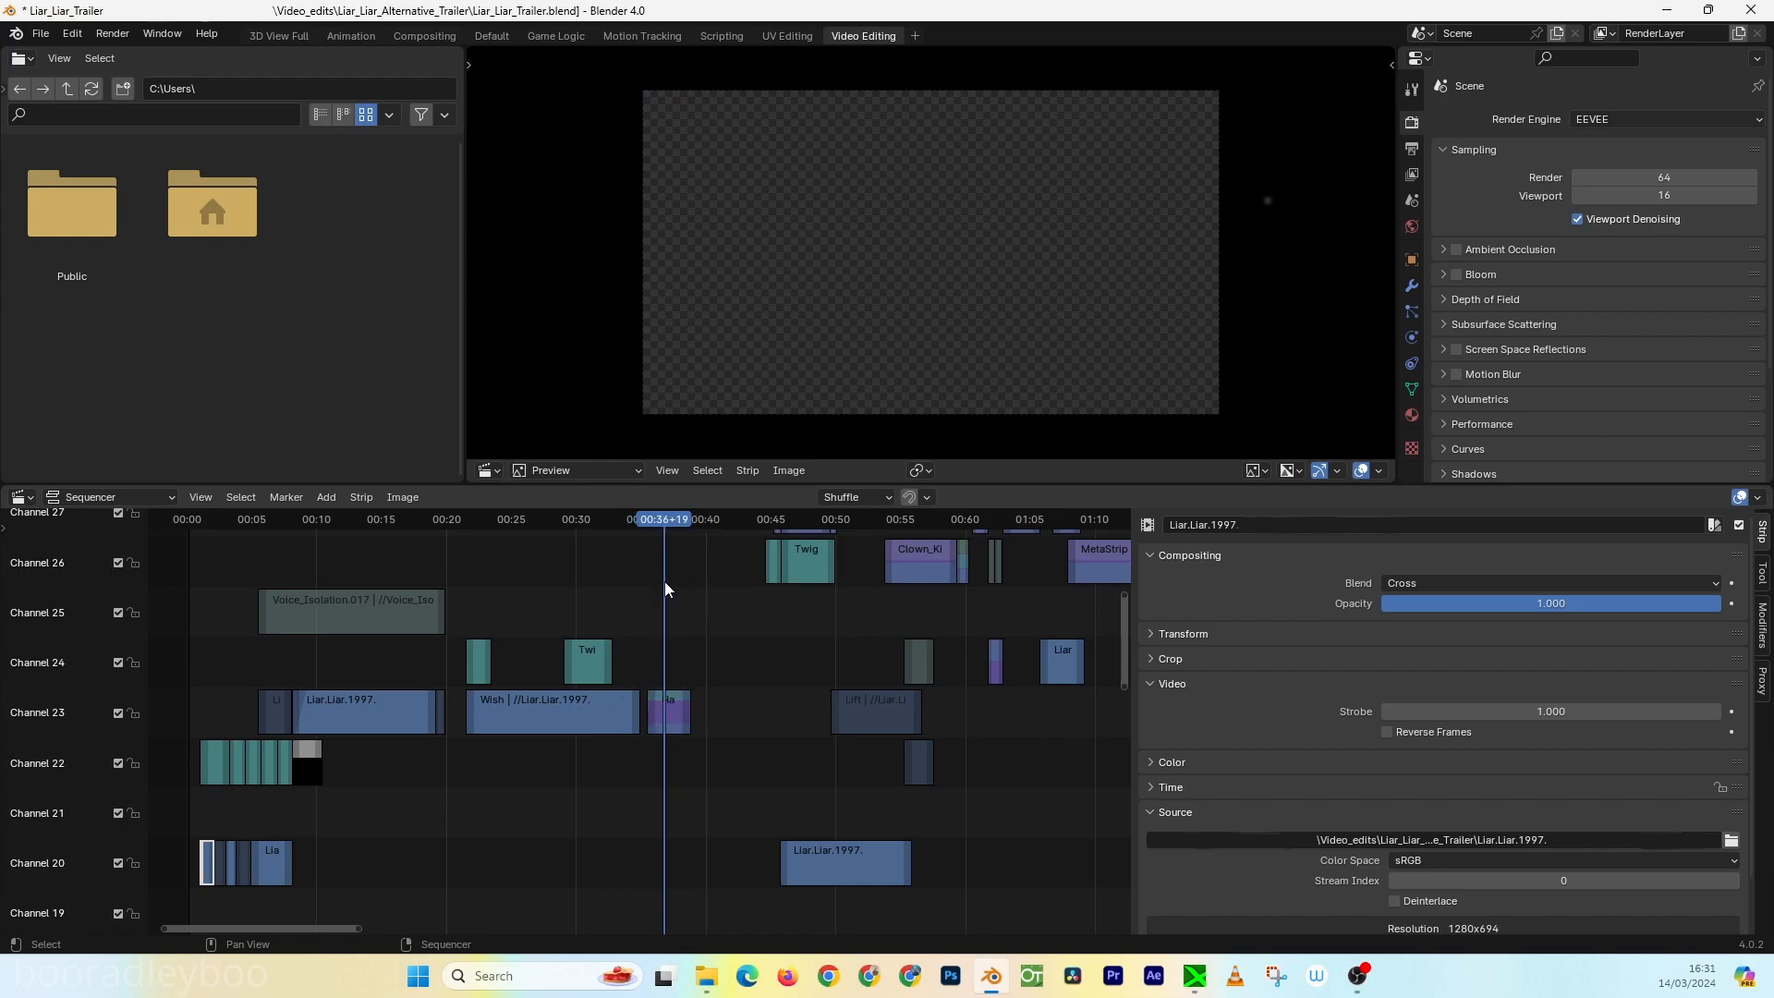
{"action": "left_click", "coordinate": [667, 714]}
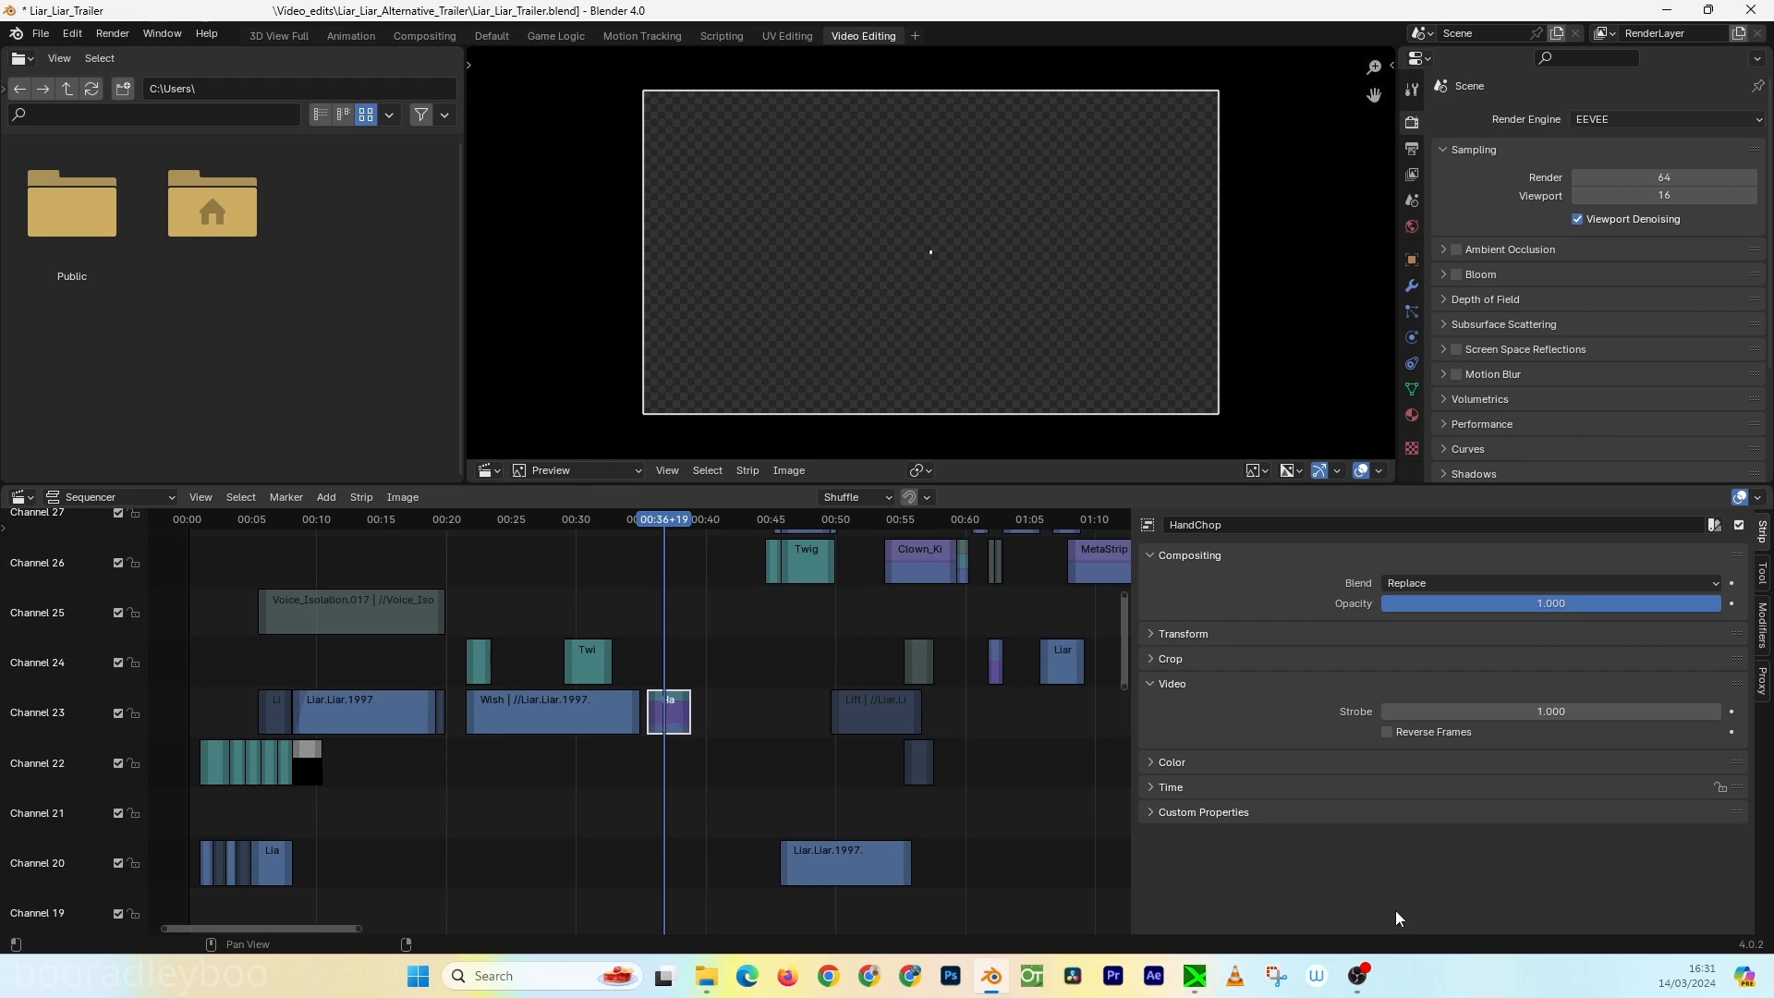
{"action": "left_click", "coordinate": [675, 716]}
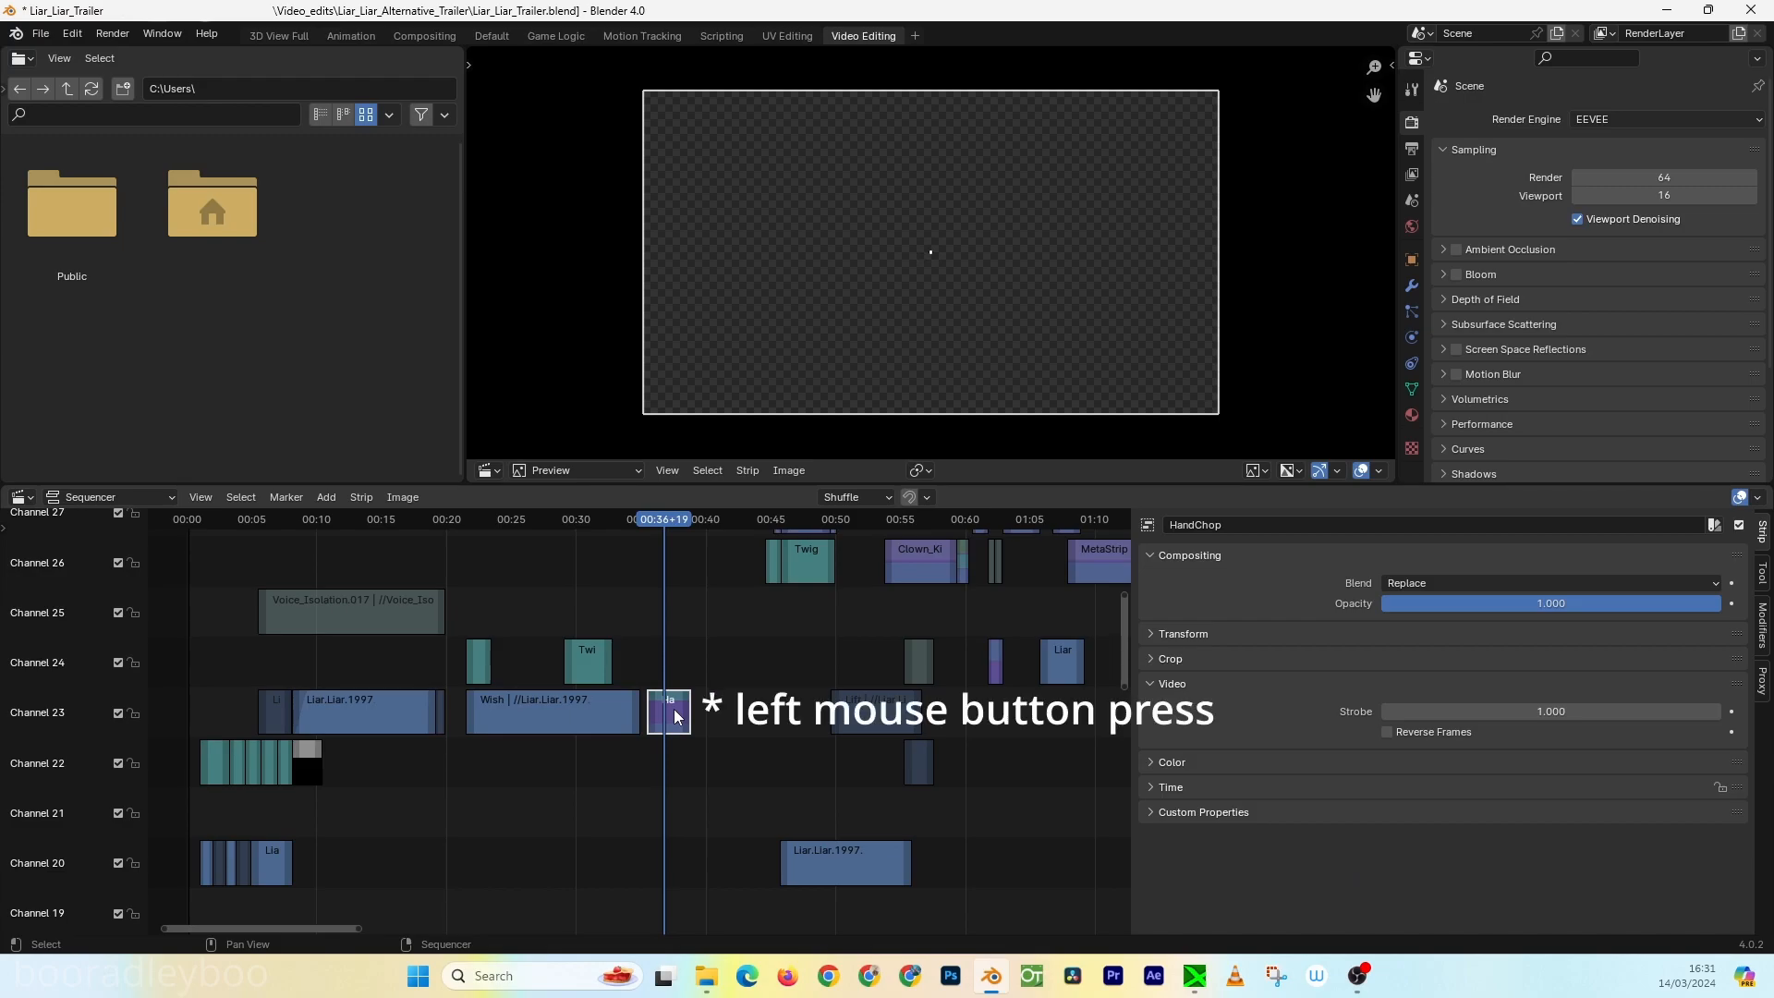
{"action": "key", "text": "Tab"}
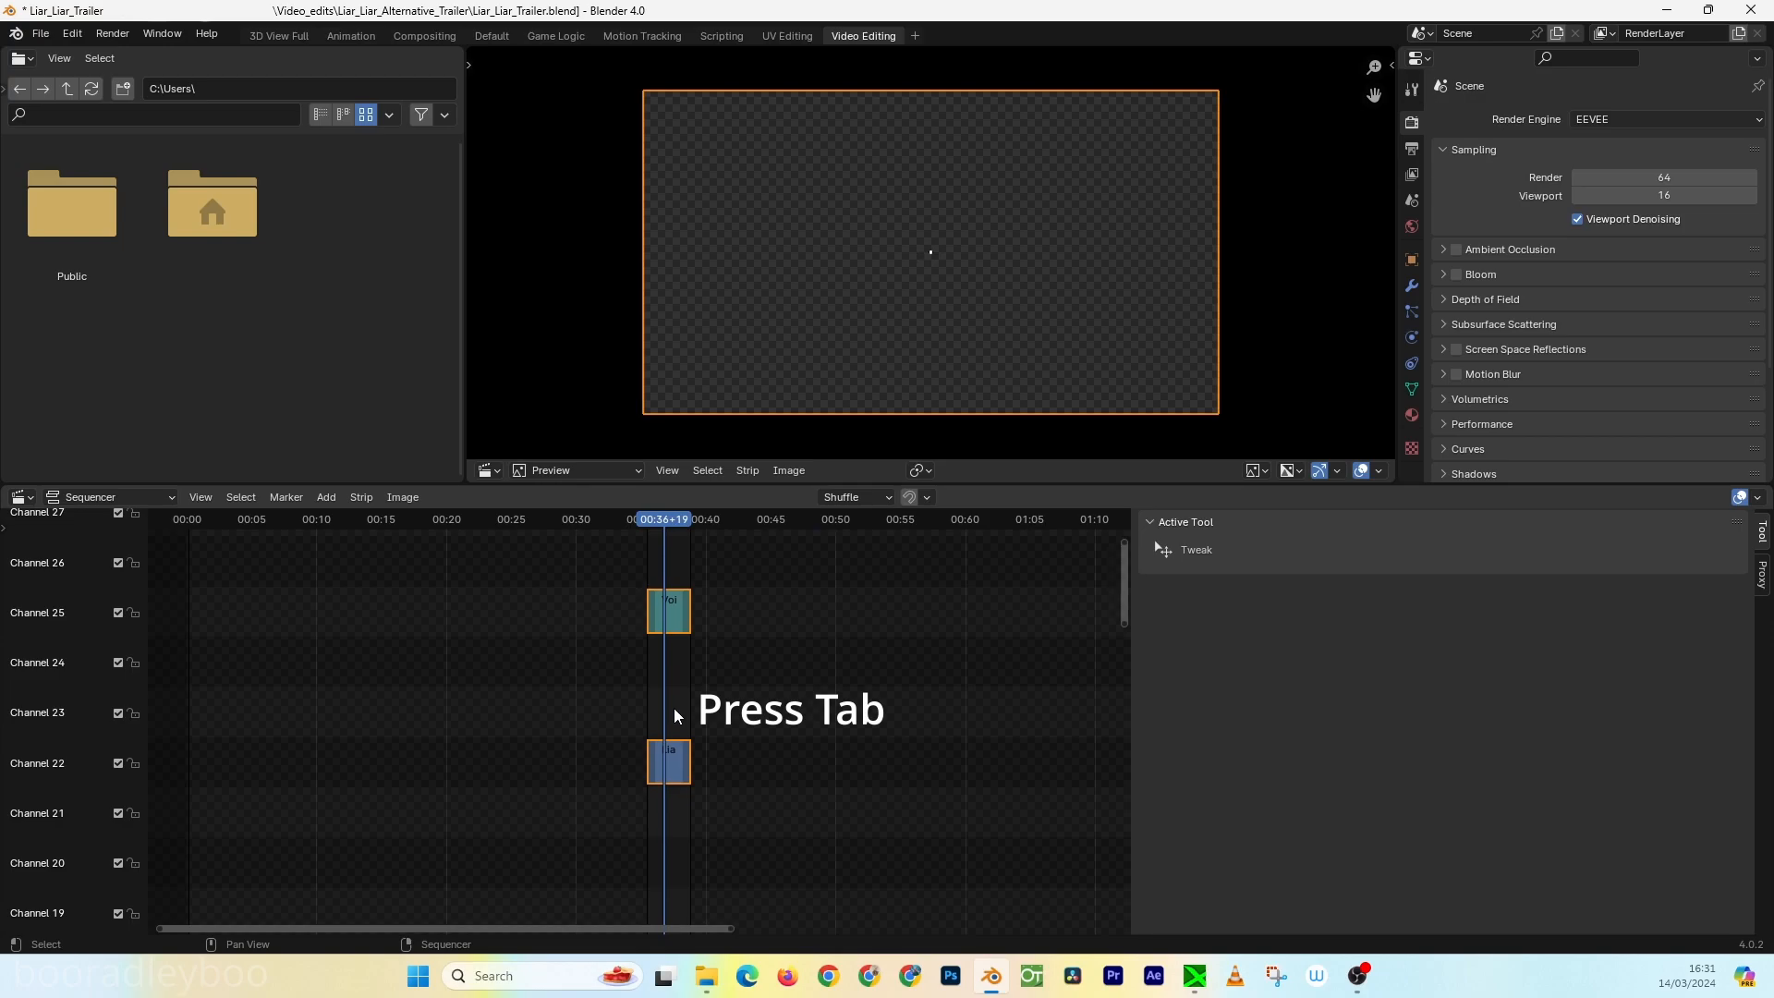
{"action": "left_click", "coordinate": [670, 612]}
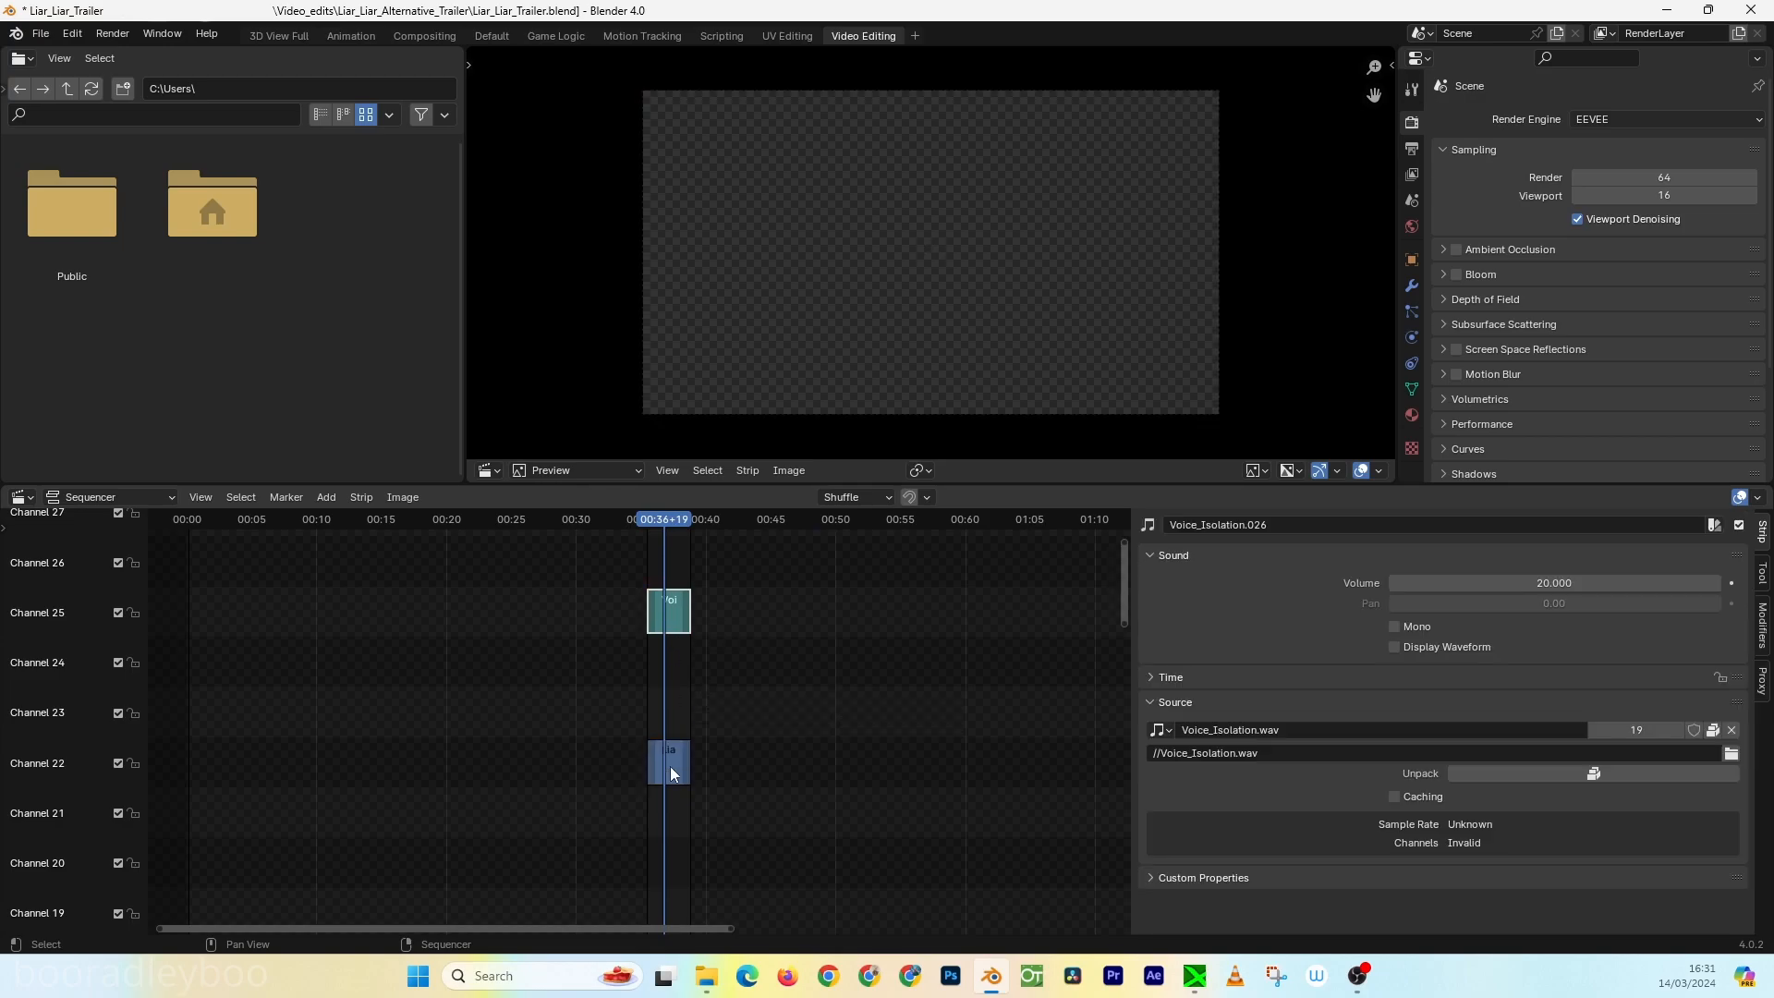
{"action": "left_click", "coordinate": [673, 771]}
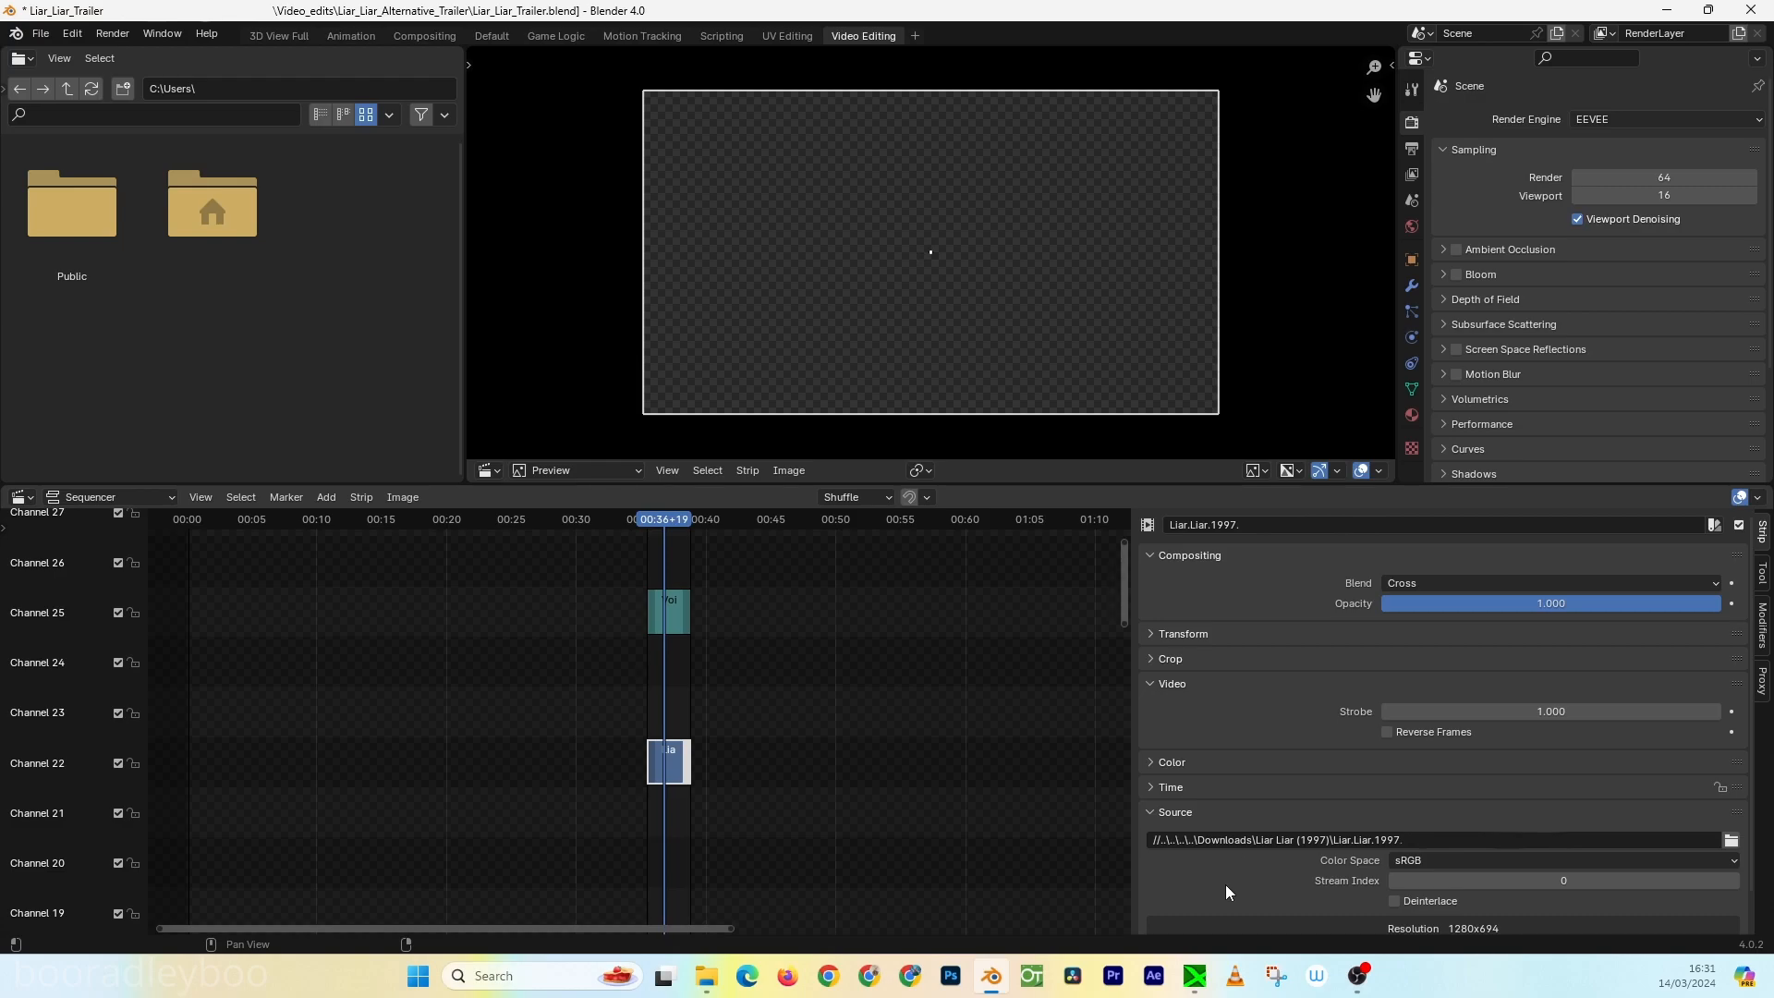
- Replace the Downloads folder portion of the nested movie strip's source path with the copied project folder path, and leave the meta strip
{"action": "key", "text": "n"}
{"action": "left_click", "coordinate": [1013, 750]}
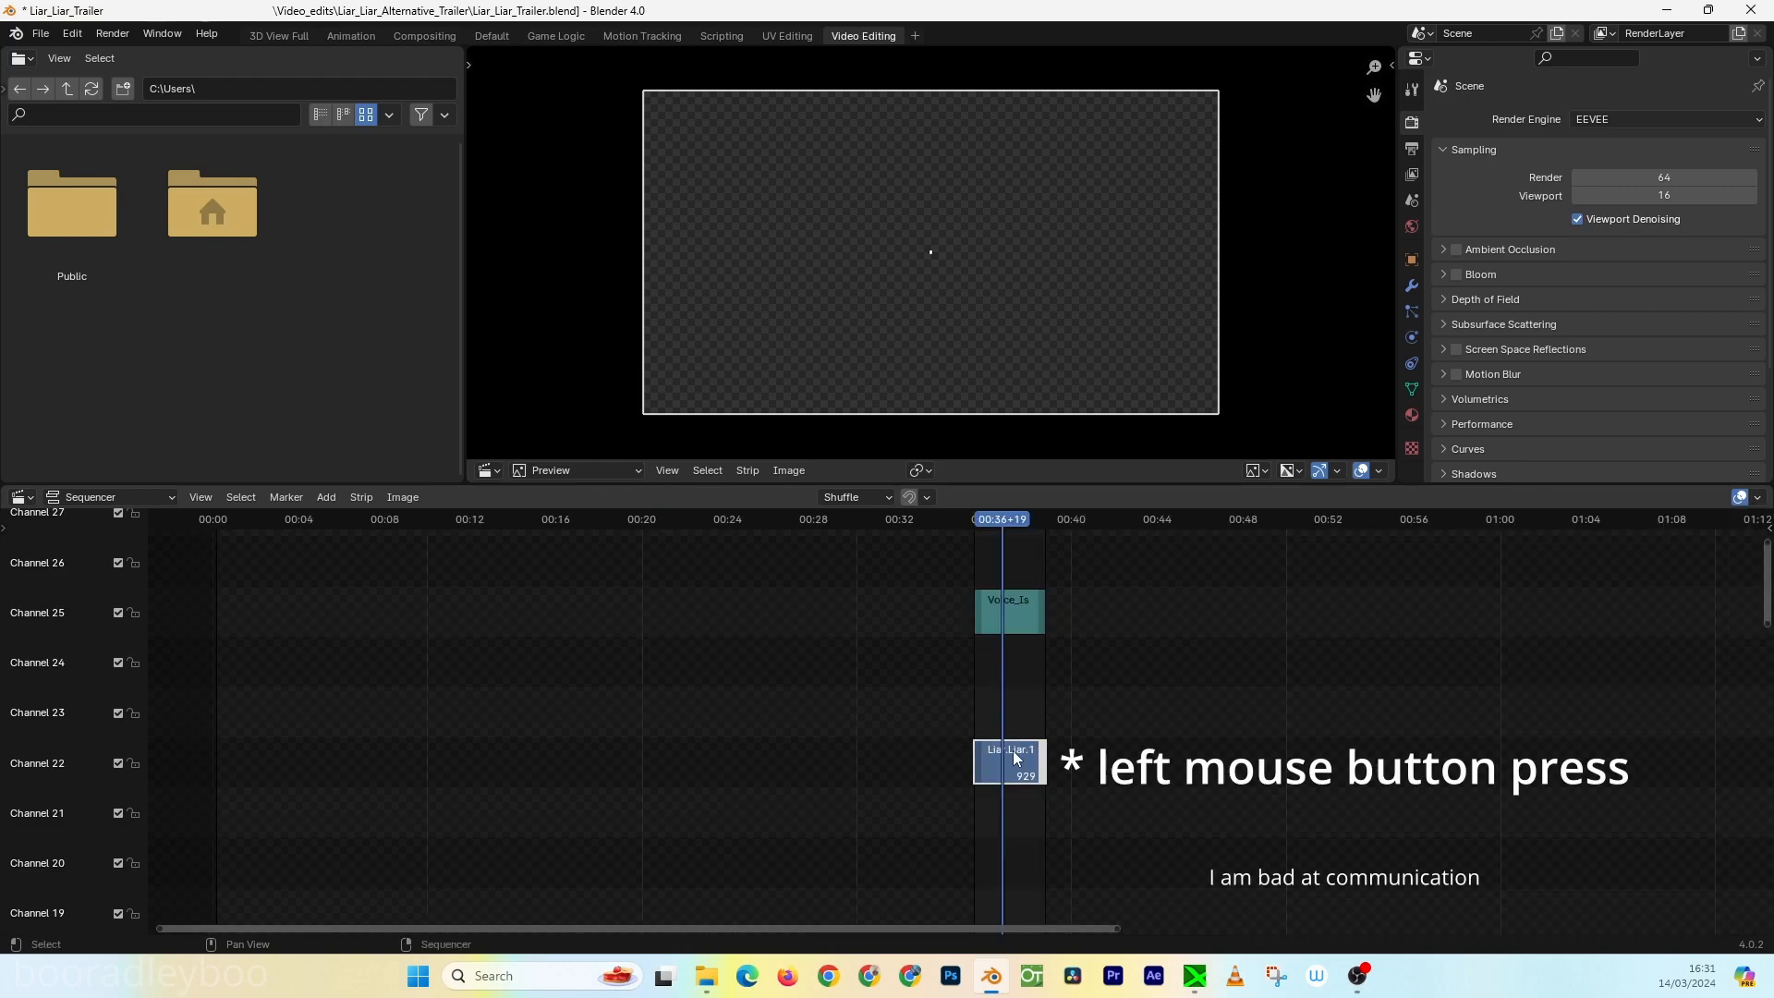
{"action": "key", "text": "n"}
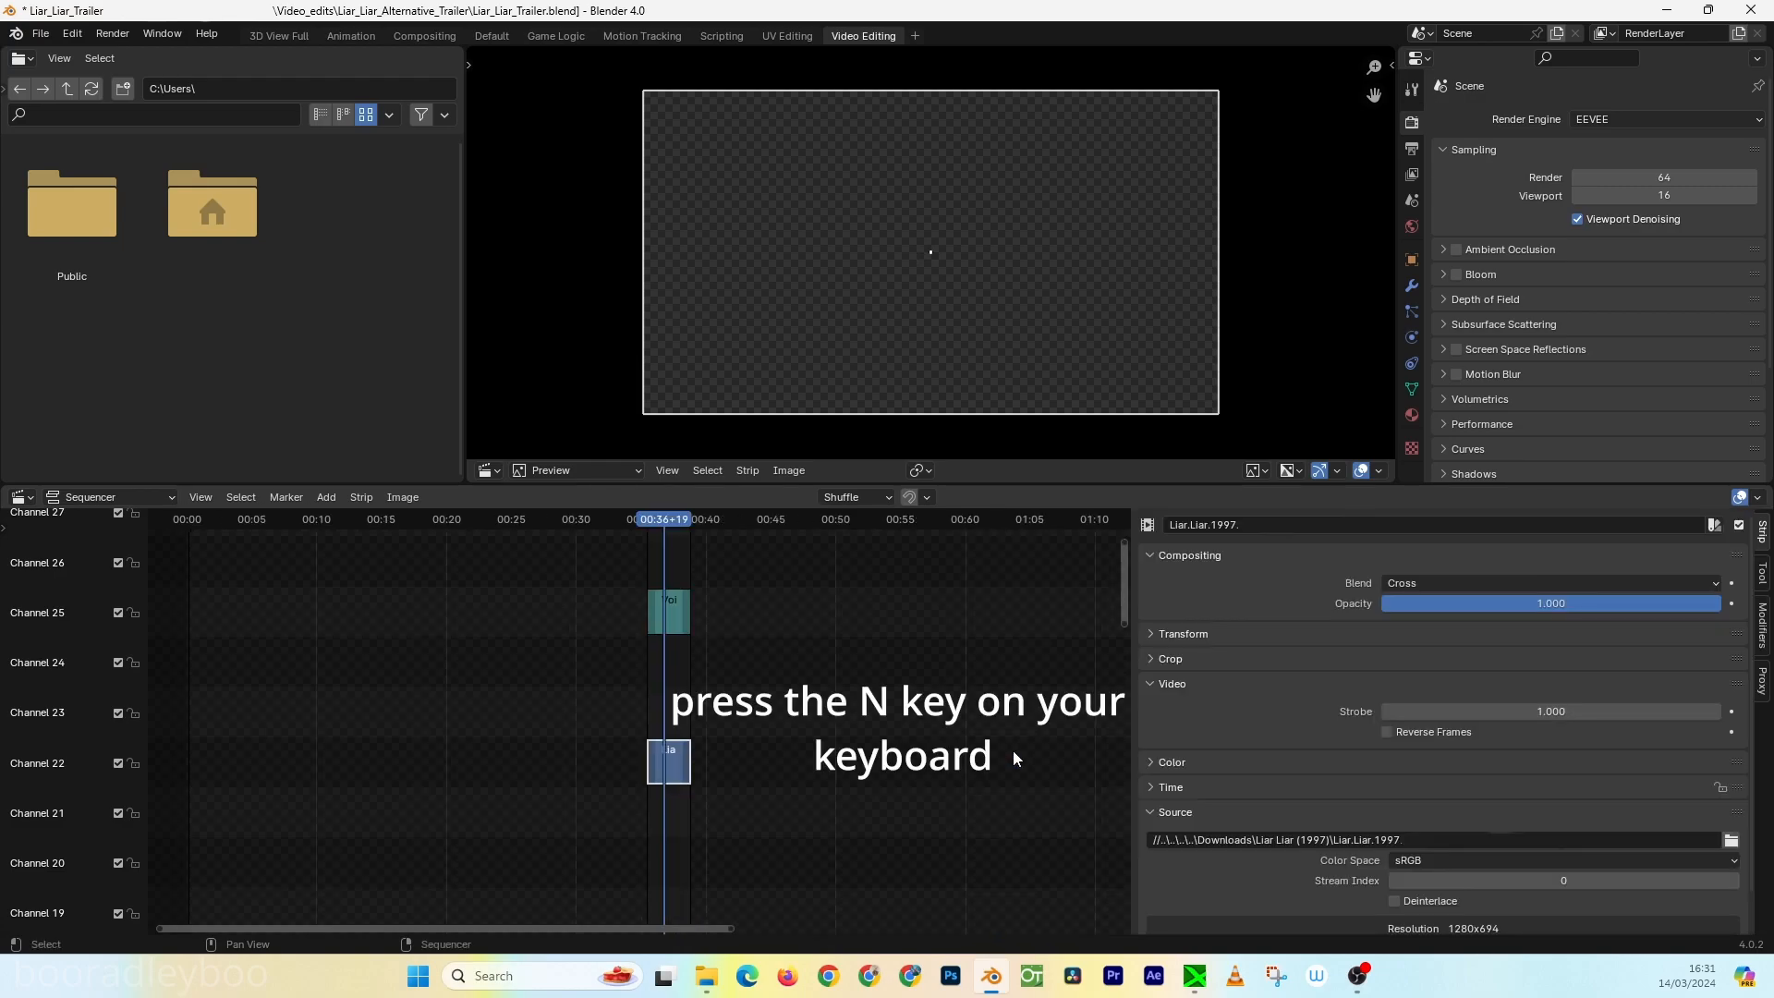
{"action": "left_click", "coordinate": [1332, 839]}
{"action": "left_click_drag", "start_coordinate": [1331, 839], "coordinate": [1081, 823]}
{"action": "key", "text": "ctrl+v"}
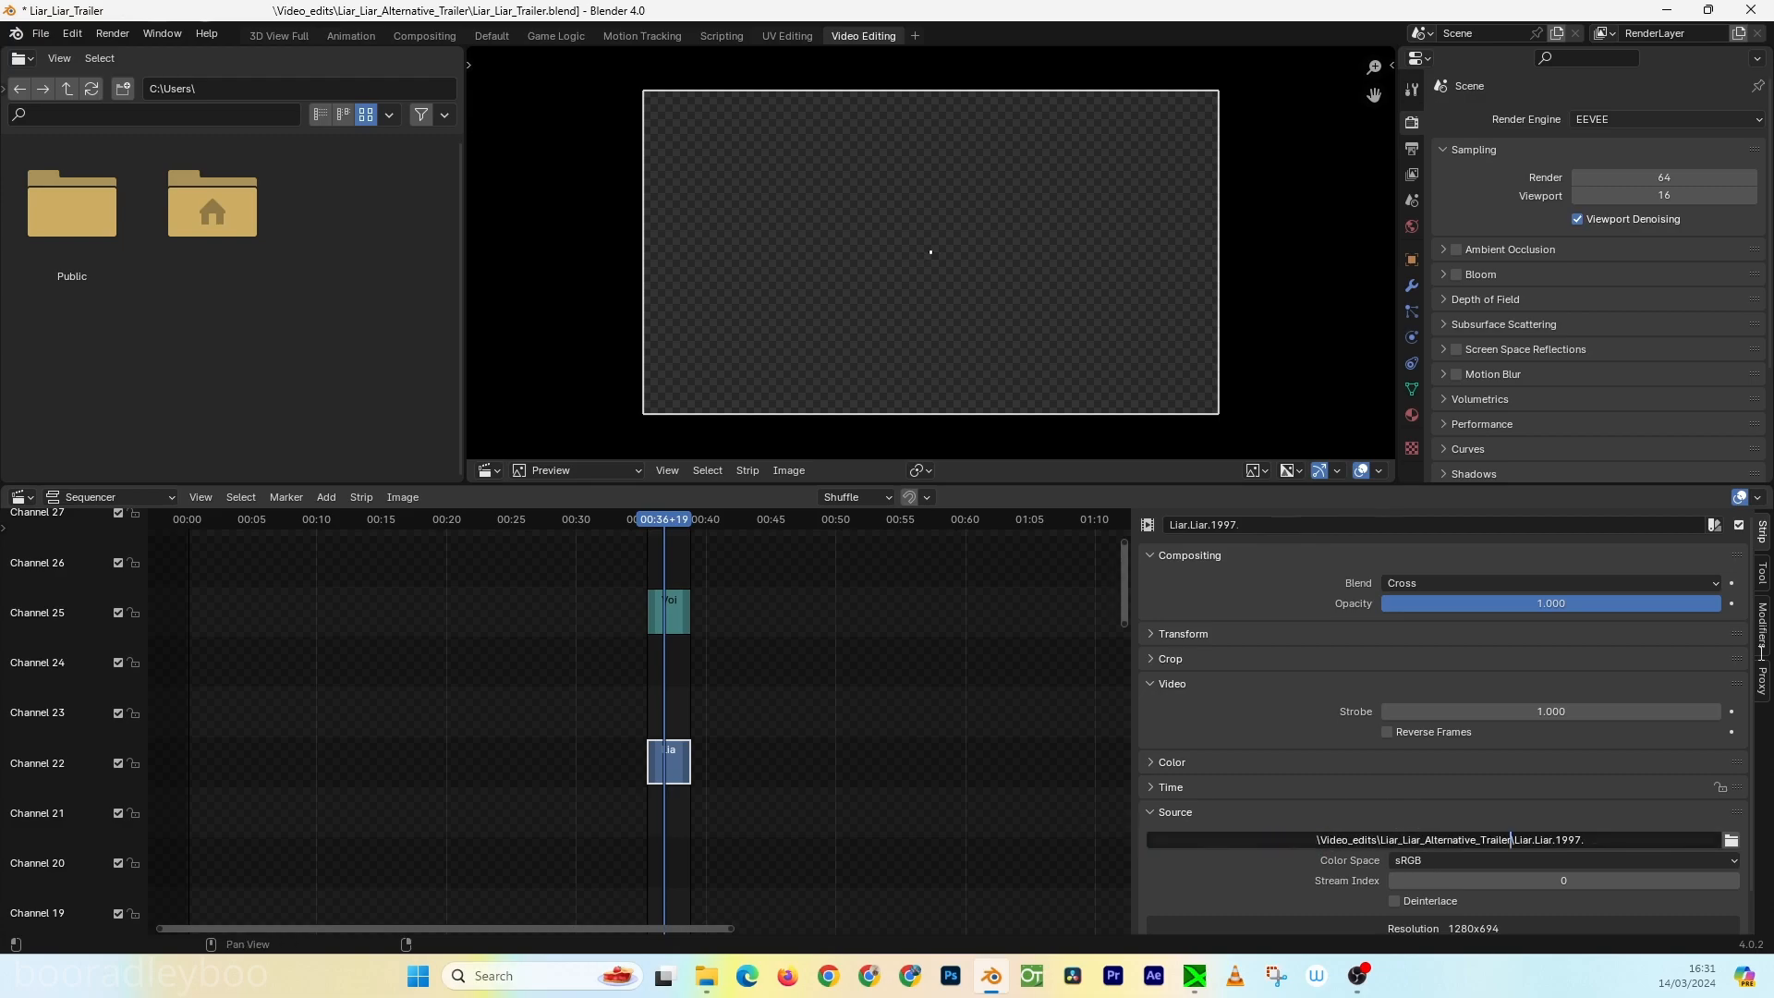
{"action": "key", "text": "Return"}
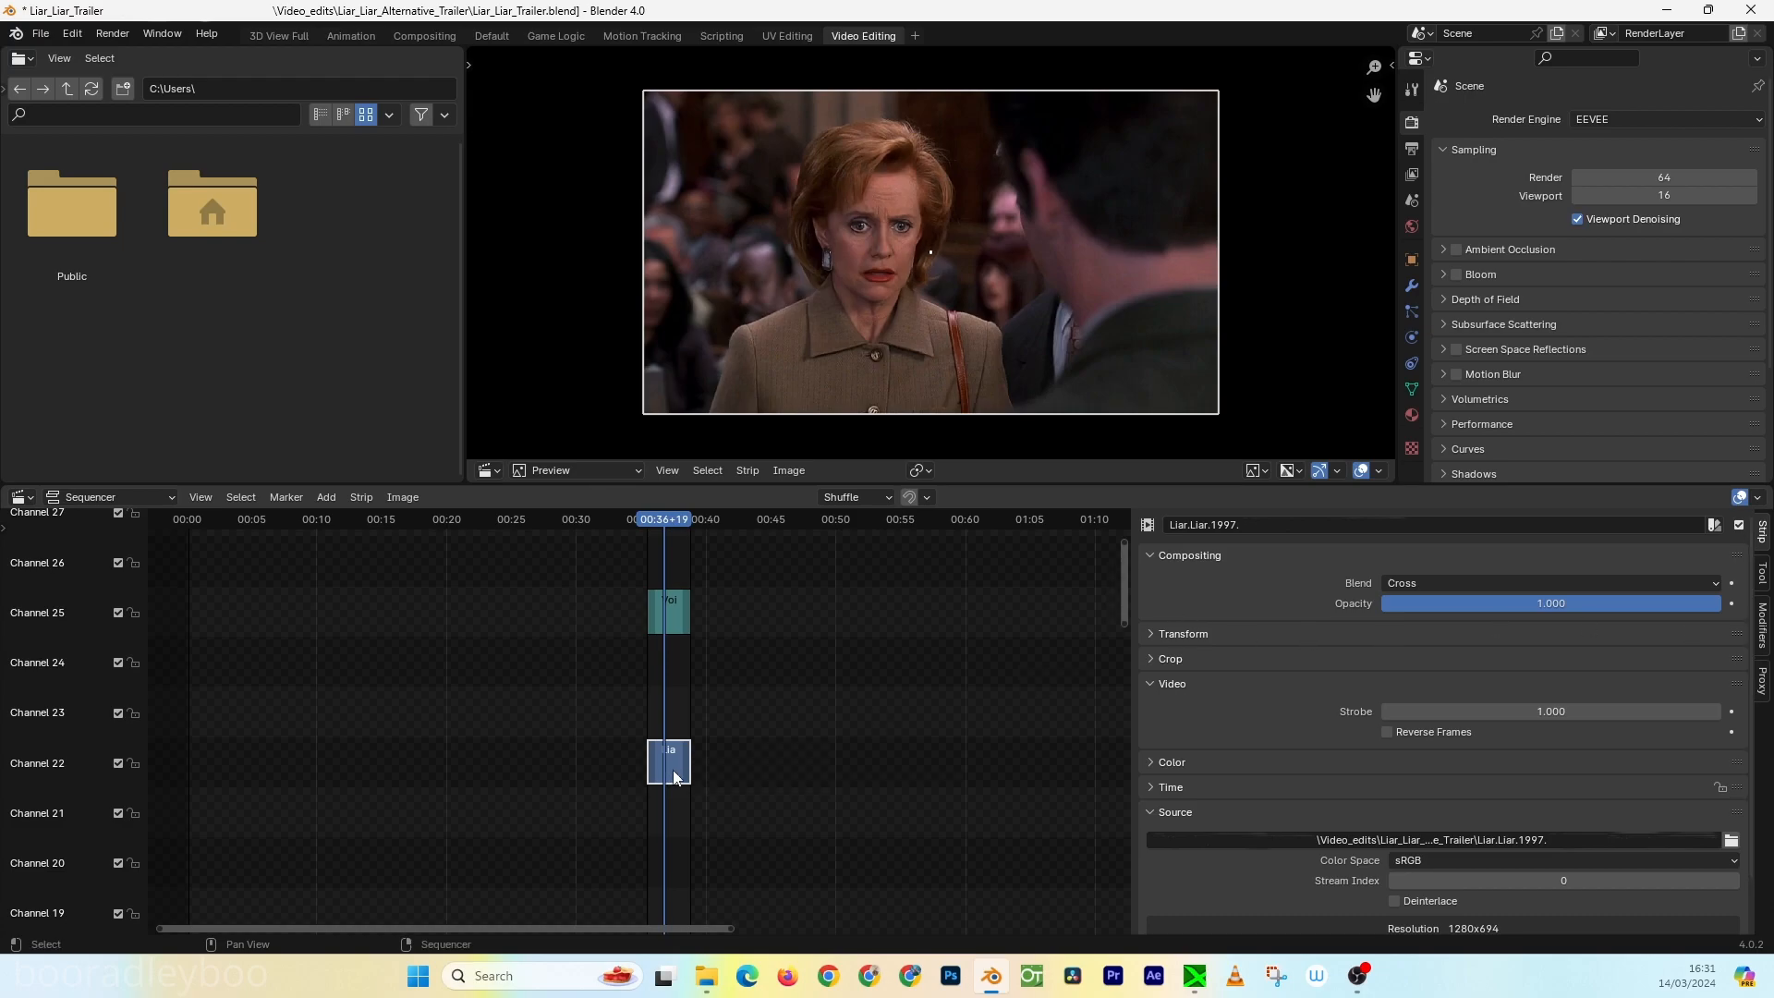
{"action": "key", "text": "Tab"}
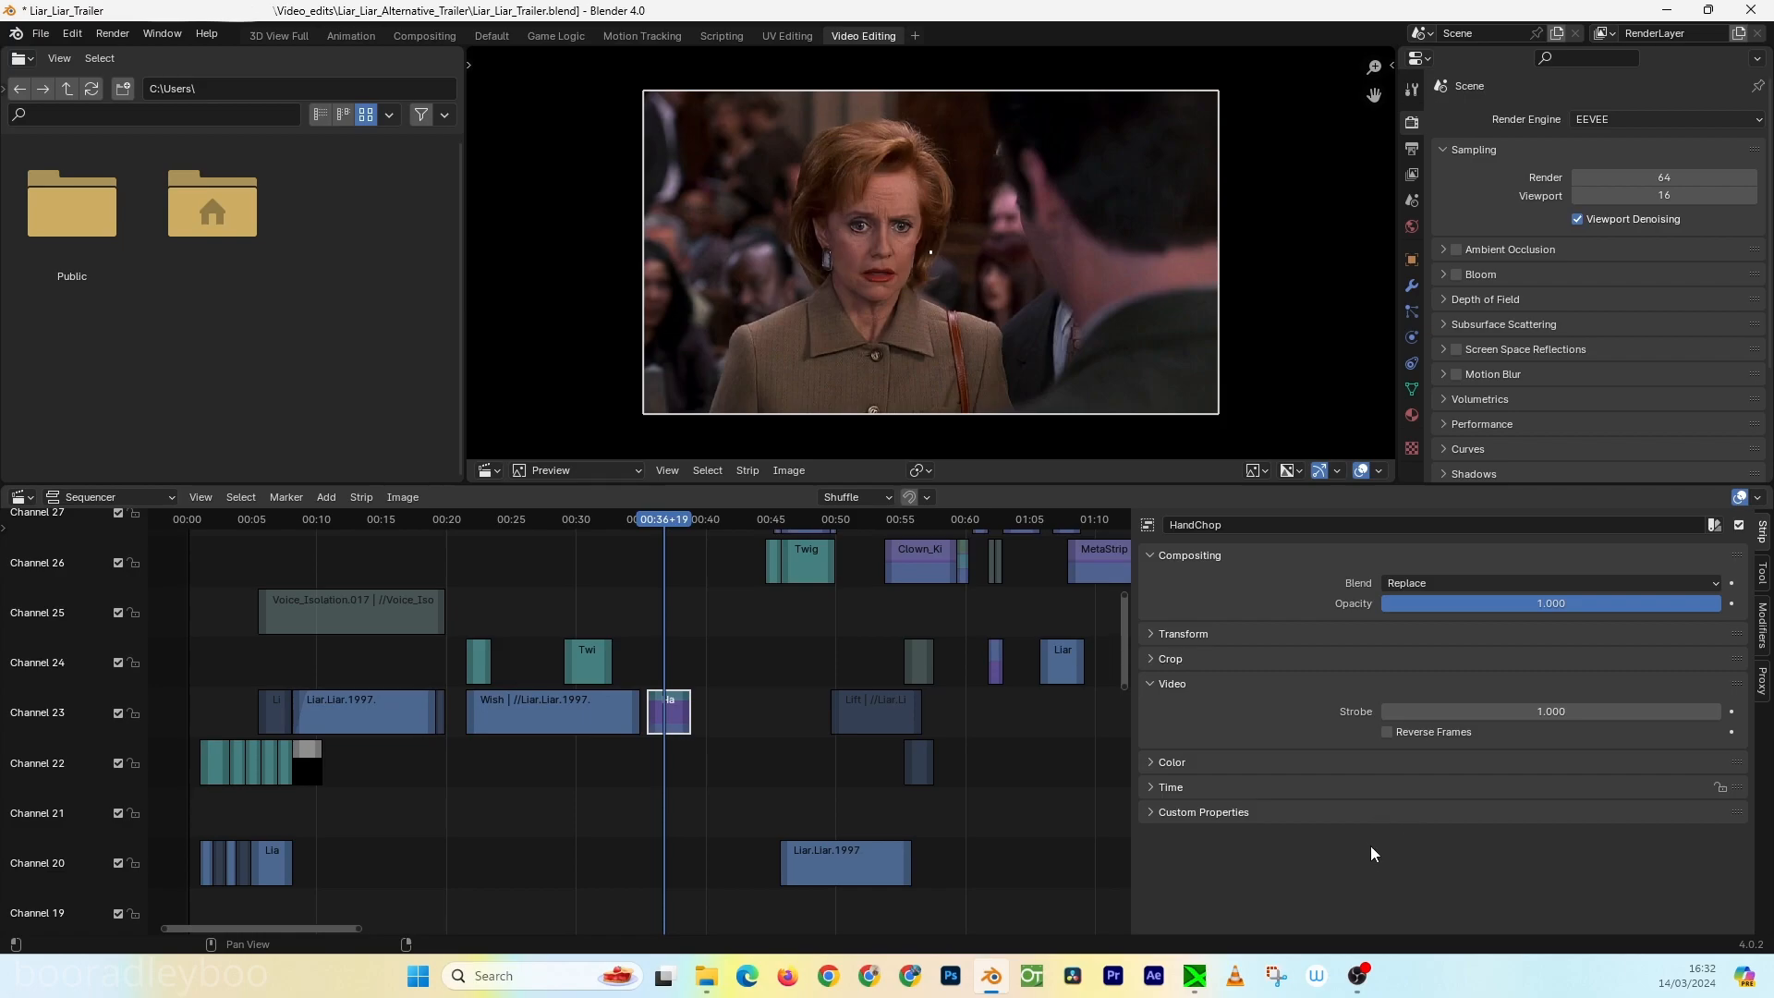
{"action": "key", "text": "n"}
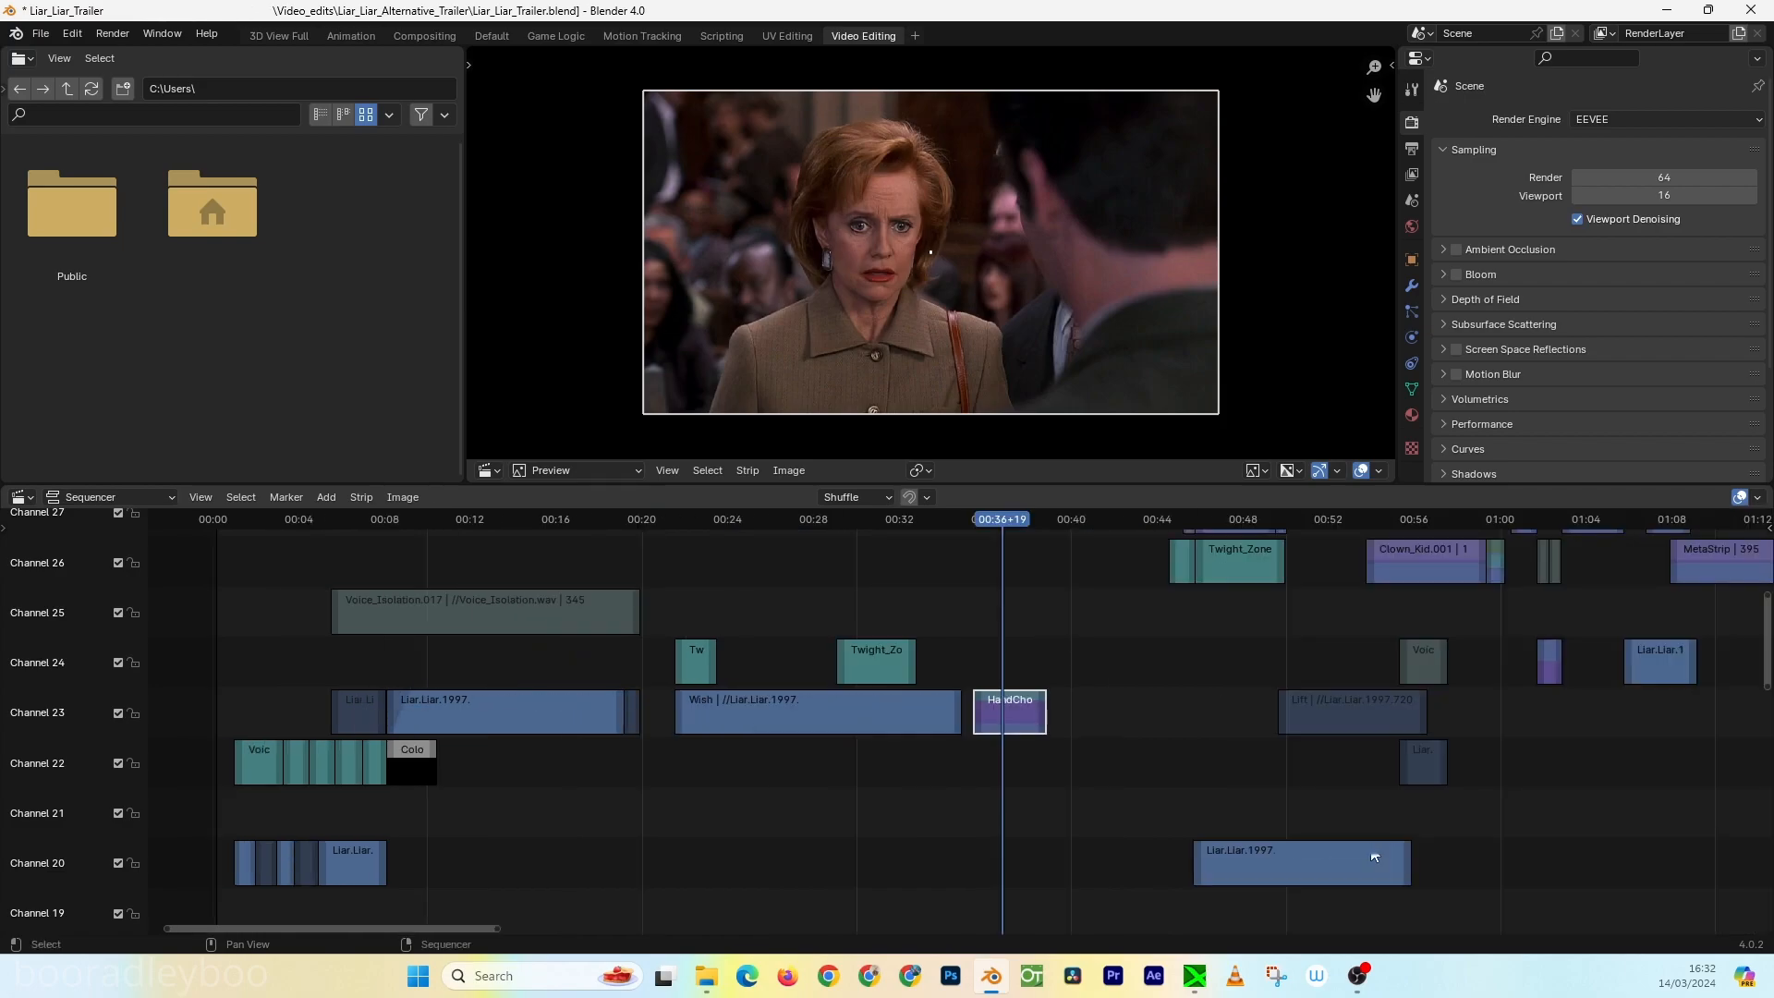
- Preview the Wish strip at 00:32+21 and shift the HandChop strip along channel 23 to start at about 00:38
{"action": "left_click", "coordinate": [914, 719]}
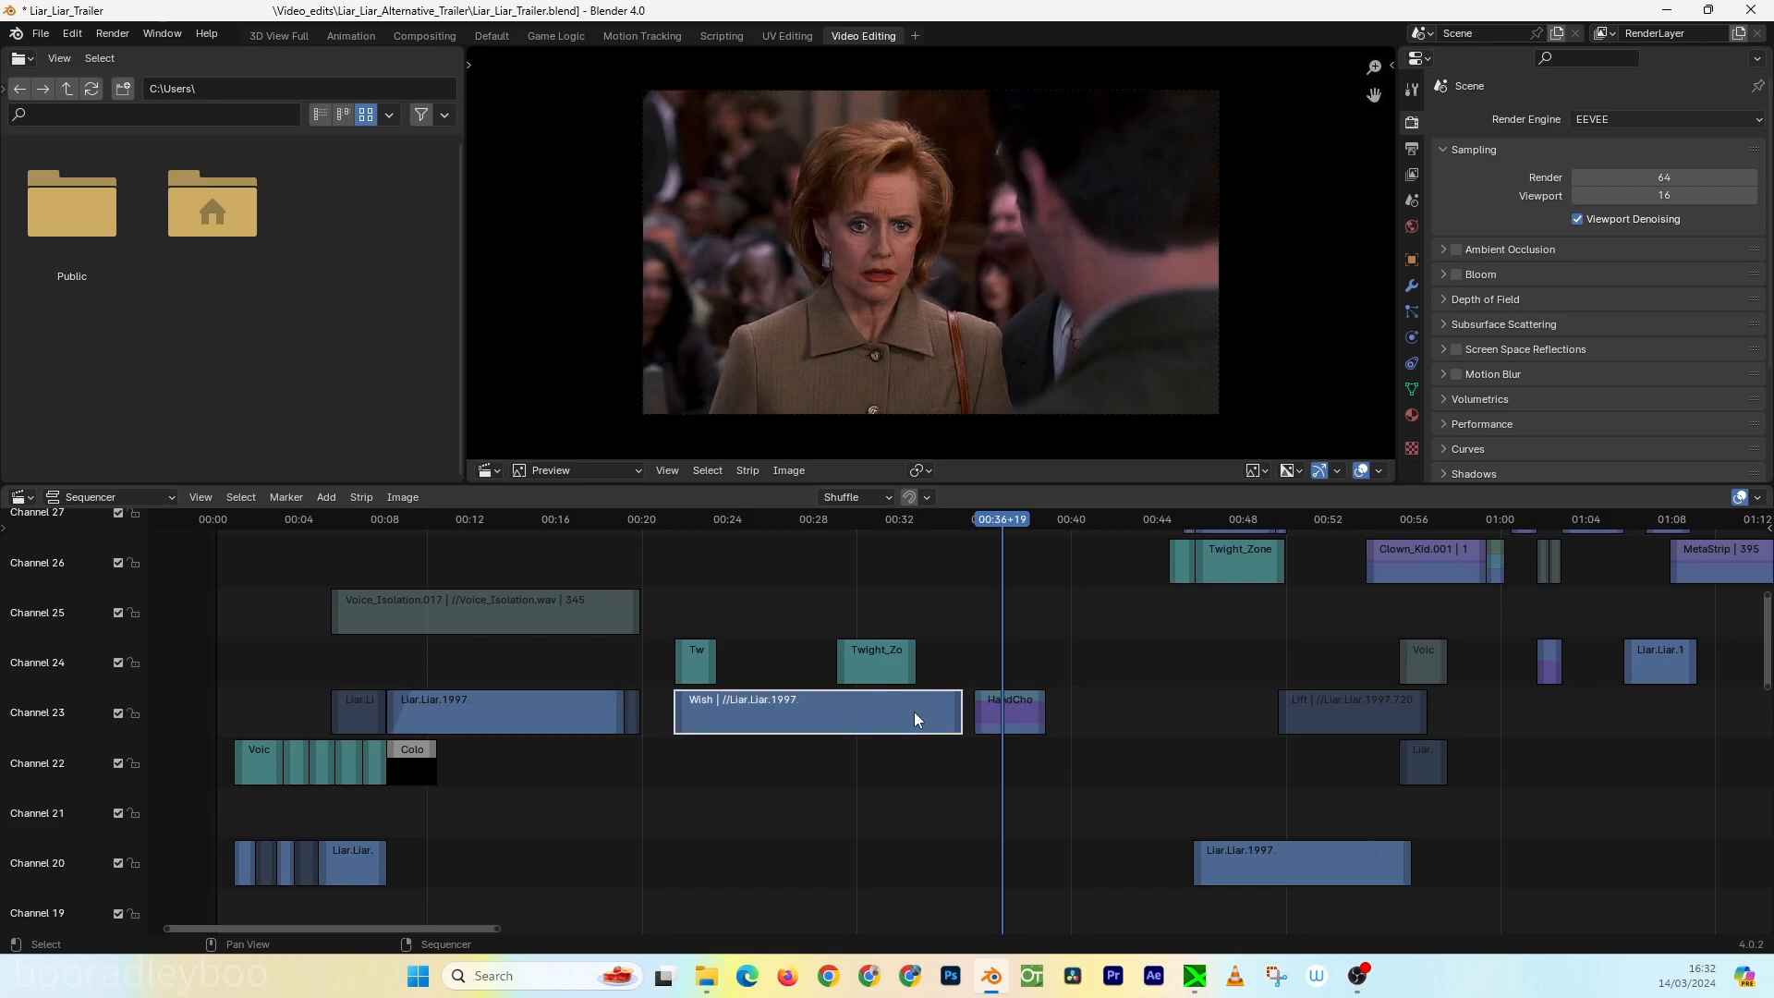
{"action": "left_click_drag", "start_coordinate": [990, 523], "coordinate": [918, 522]}
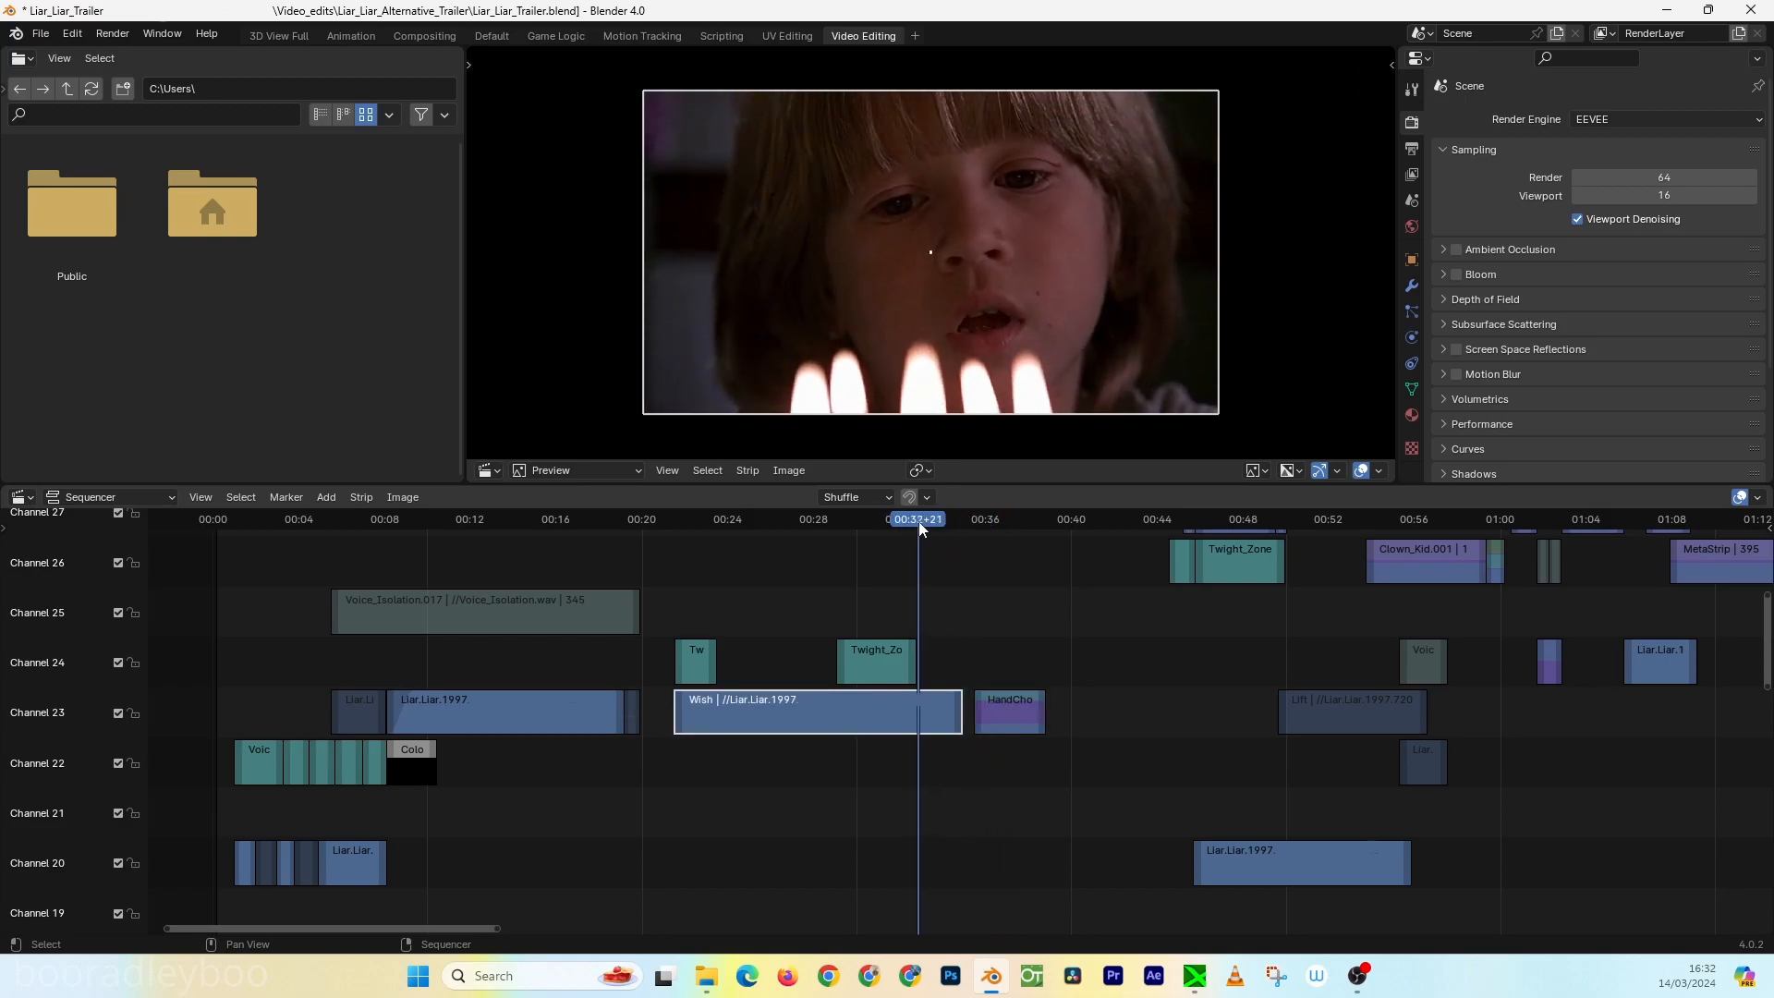
{"action": "left_click_drag", "start_coordinate": [1032, 710], "coordinate": [1096, 710]}
{"action": "left_click", "coordinate": [953, 711]}
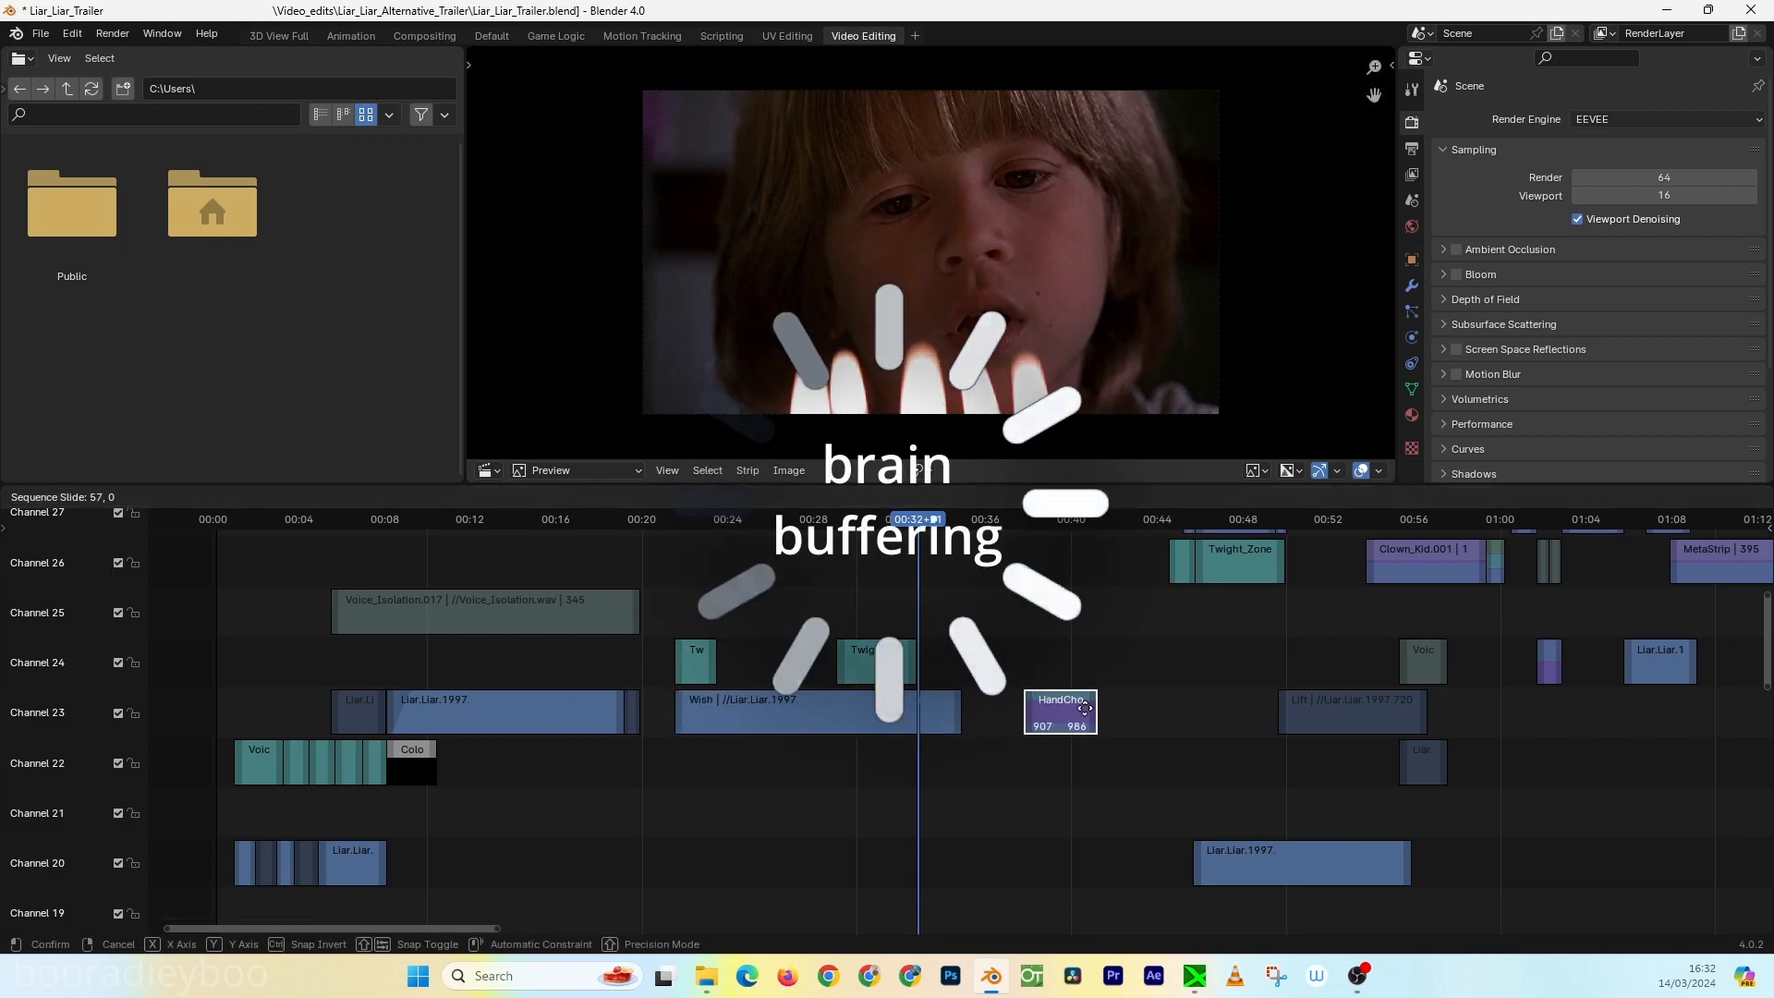
{"action": "left_click_drag", "start_coordinate": [1086, 708], "coordinate": [1095, 708]}
{"action": "left_click", "coordinate": [951, 711]}
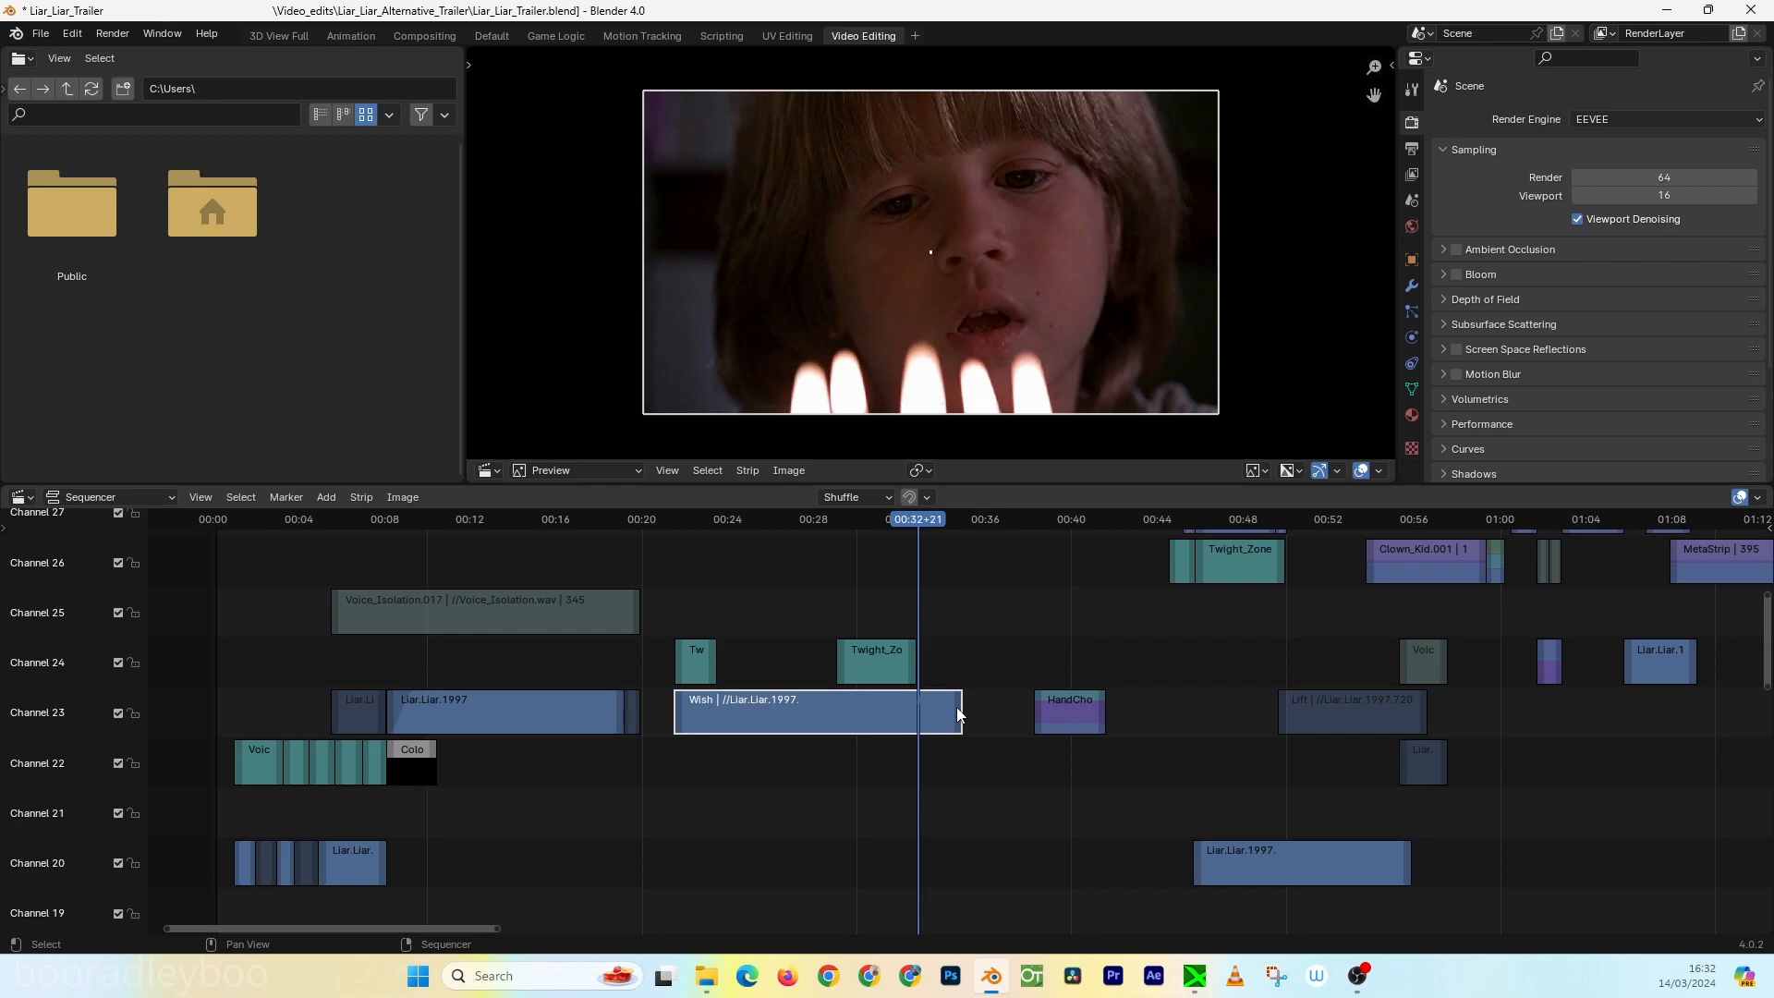
- Extend the end of the Wish strip to frame 896, and trim it back to about 00:35
{"action": "left_click", "coordinate": [958, 712]}
{"action": "left_click_drag", "start_coordinate": [958, 713], "coordinate": [1007, 702]}
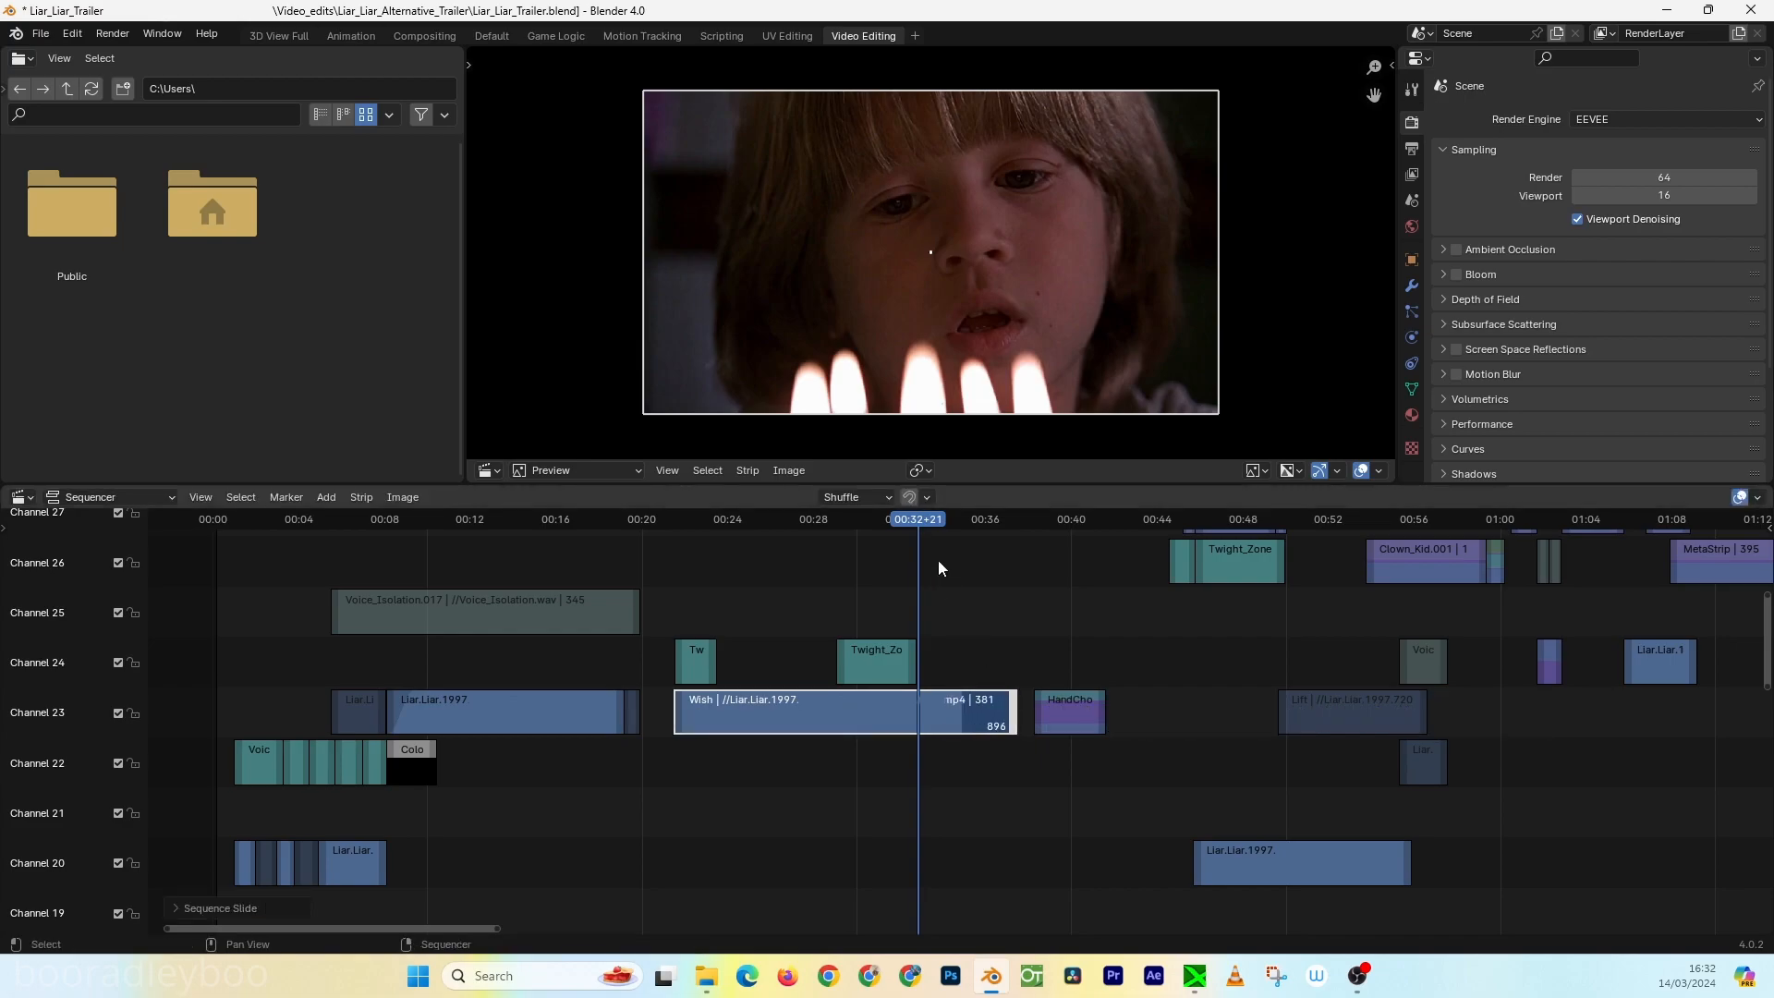
{"action": "left_click_drag", "start_coordinate": [924, 525], "coordinate": [940, 525]}
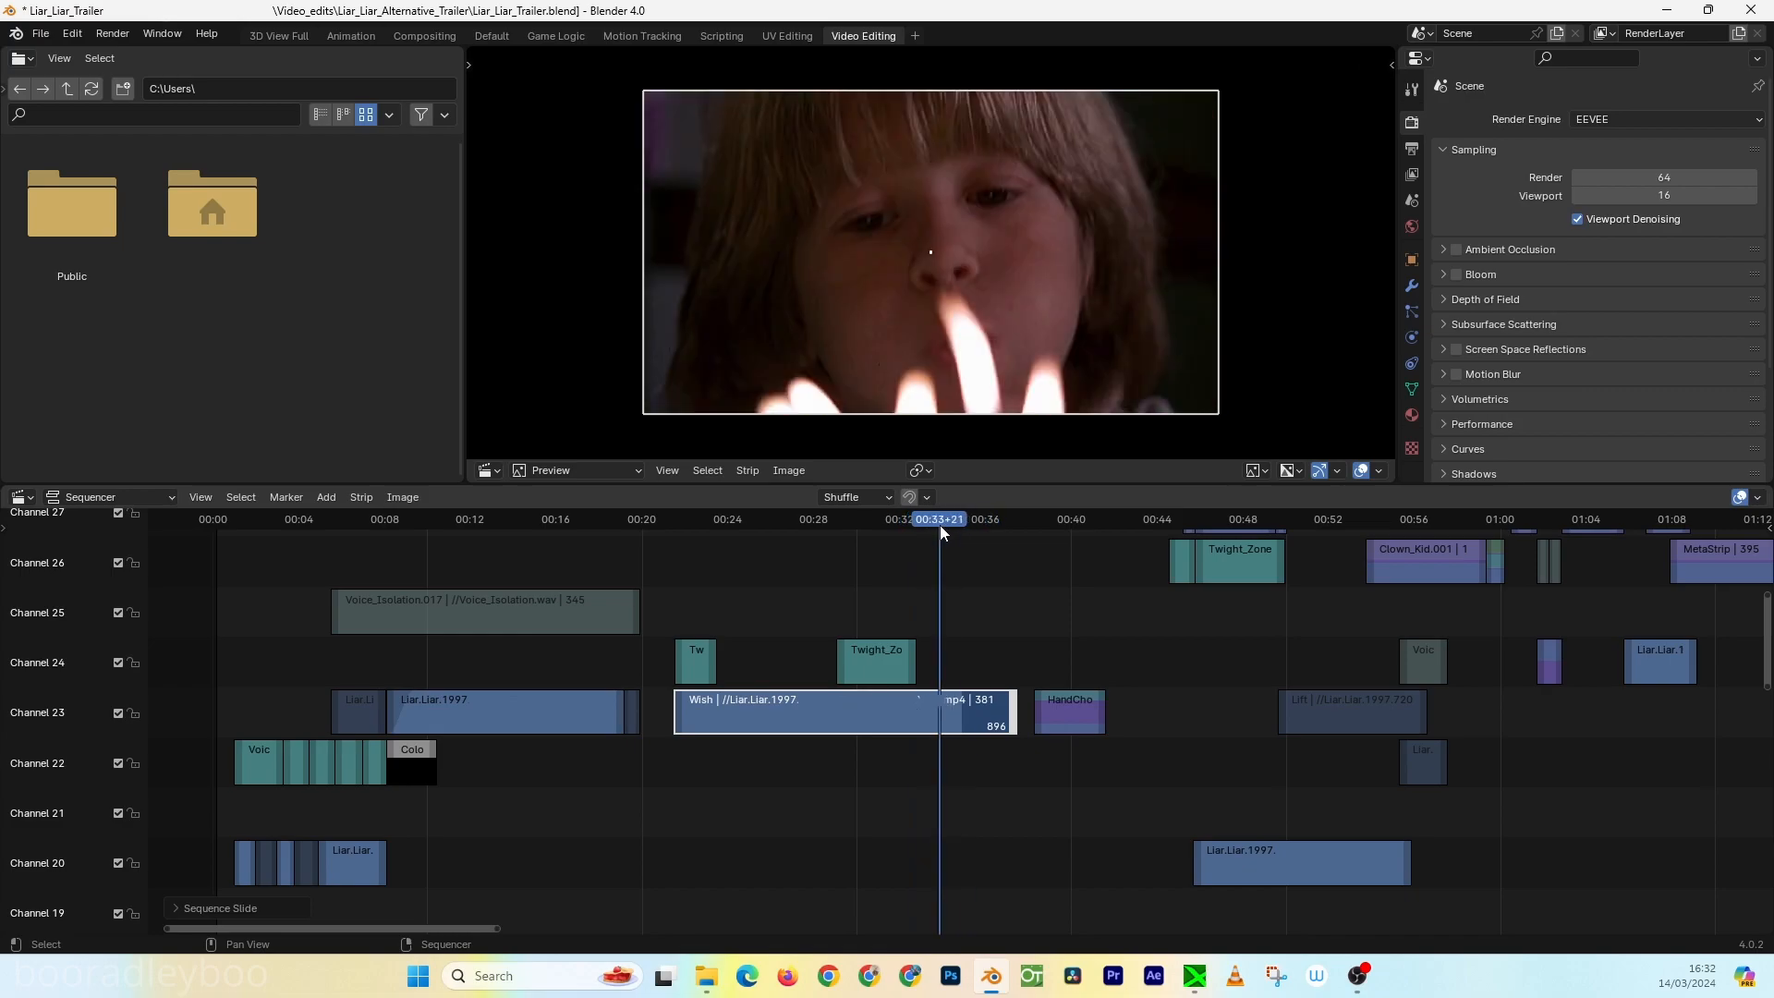
{"action": "left_click_drag", "start_coordinate": [1017, 730], "coordinate": [968, 730]}
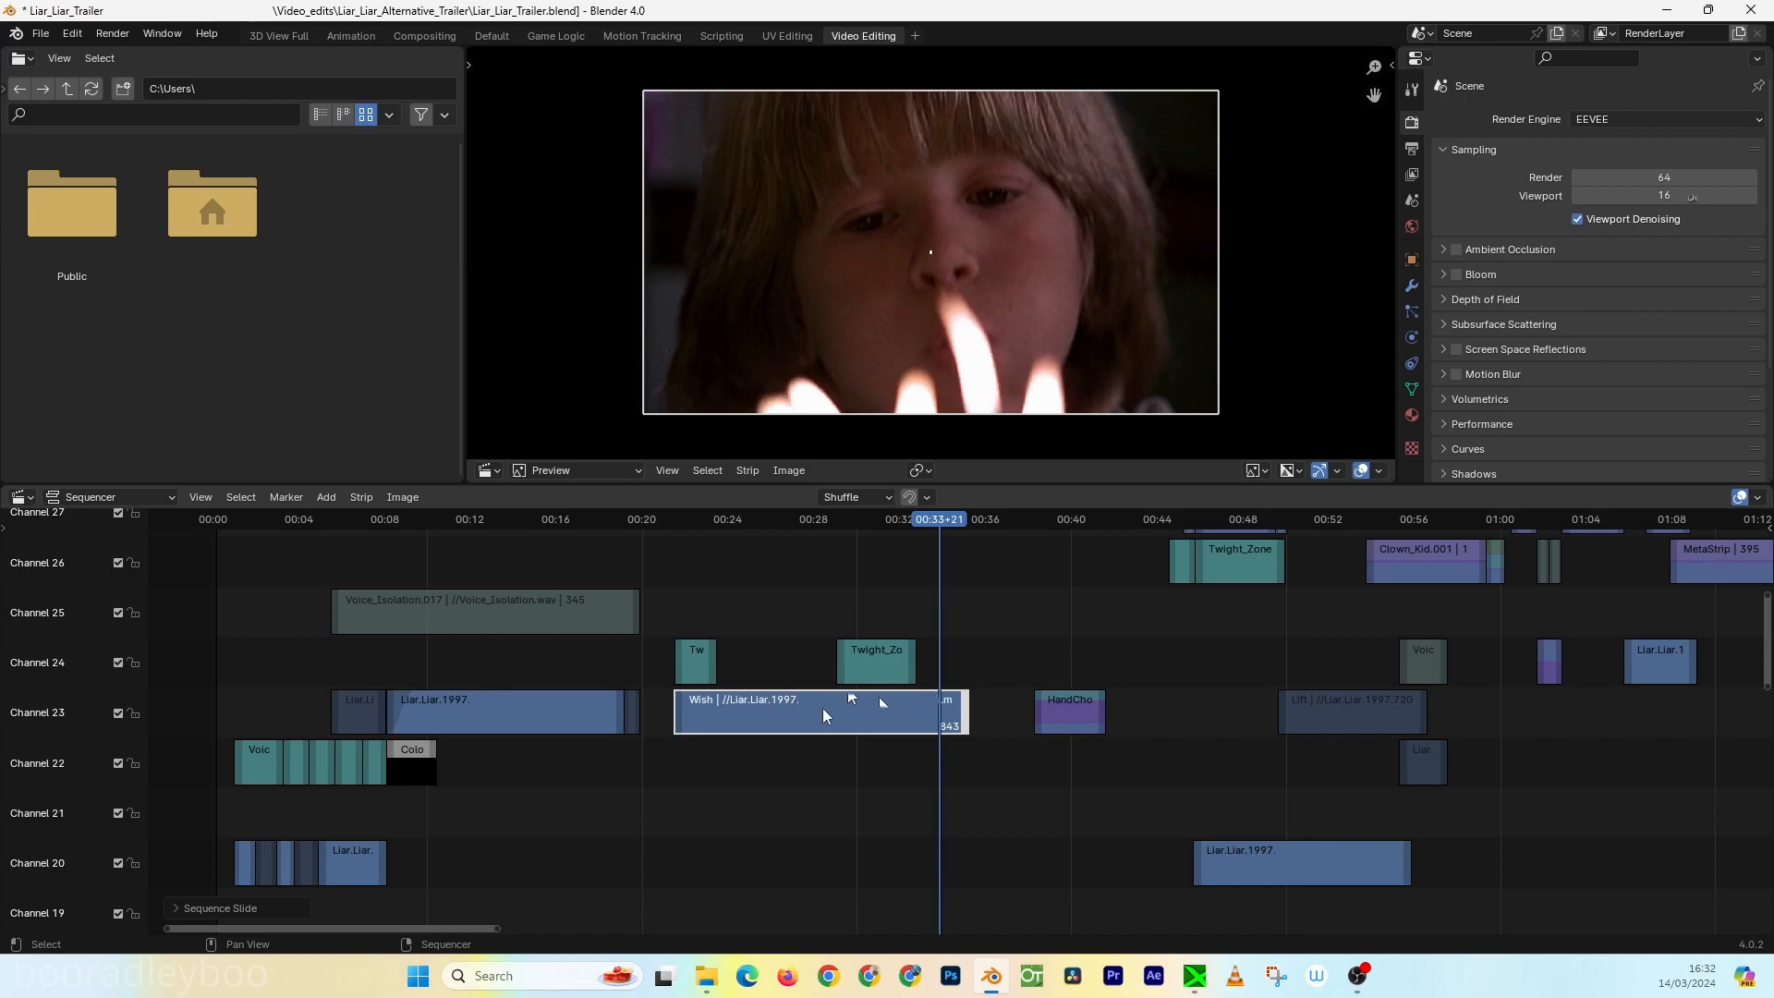
- Split the Wish strip on channel 23 in two at 00:26+20
{"action": "left_click", "coordinate": [795, 521]}
{"action": "mouse_move", "coordinate": [795, 521]}
{"action": "left_mouse_down"}
{"action": "mouse_move", "coordinate": [773, 519]}
{"action": "mouse_move", "coordinate": [789, 522]}
{"action": "left_mouse_up"}
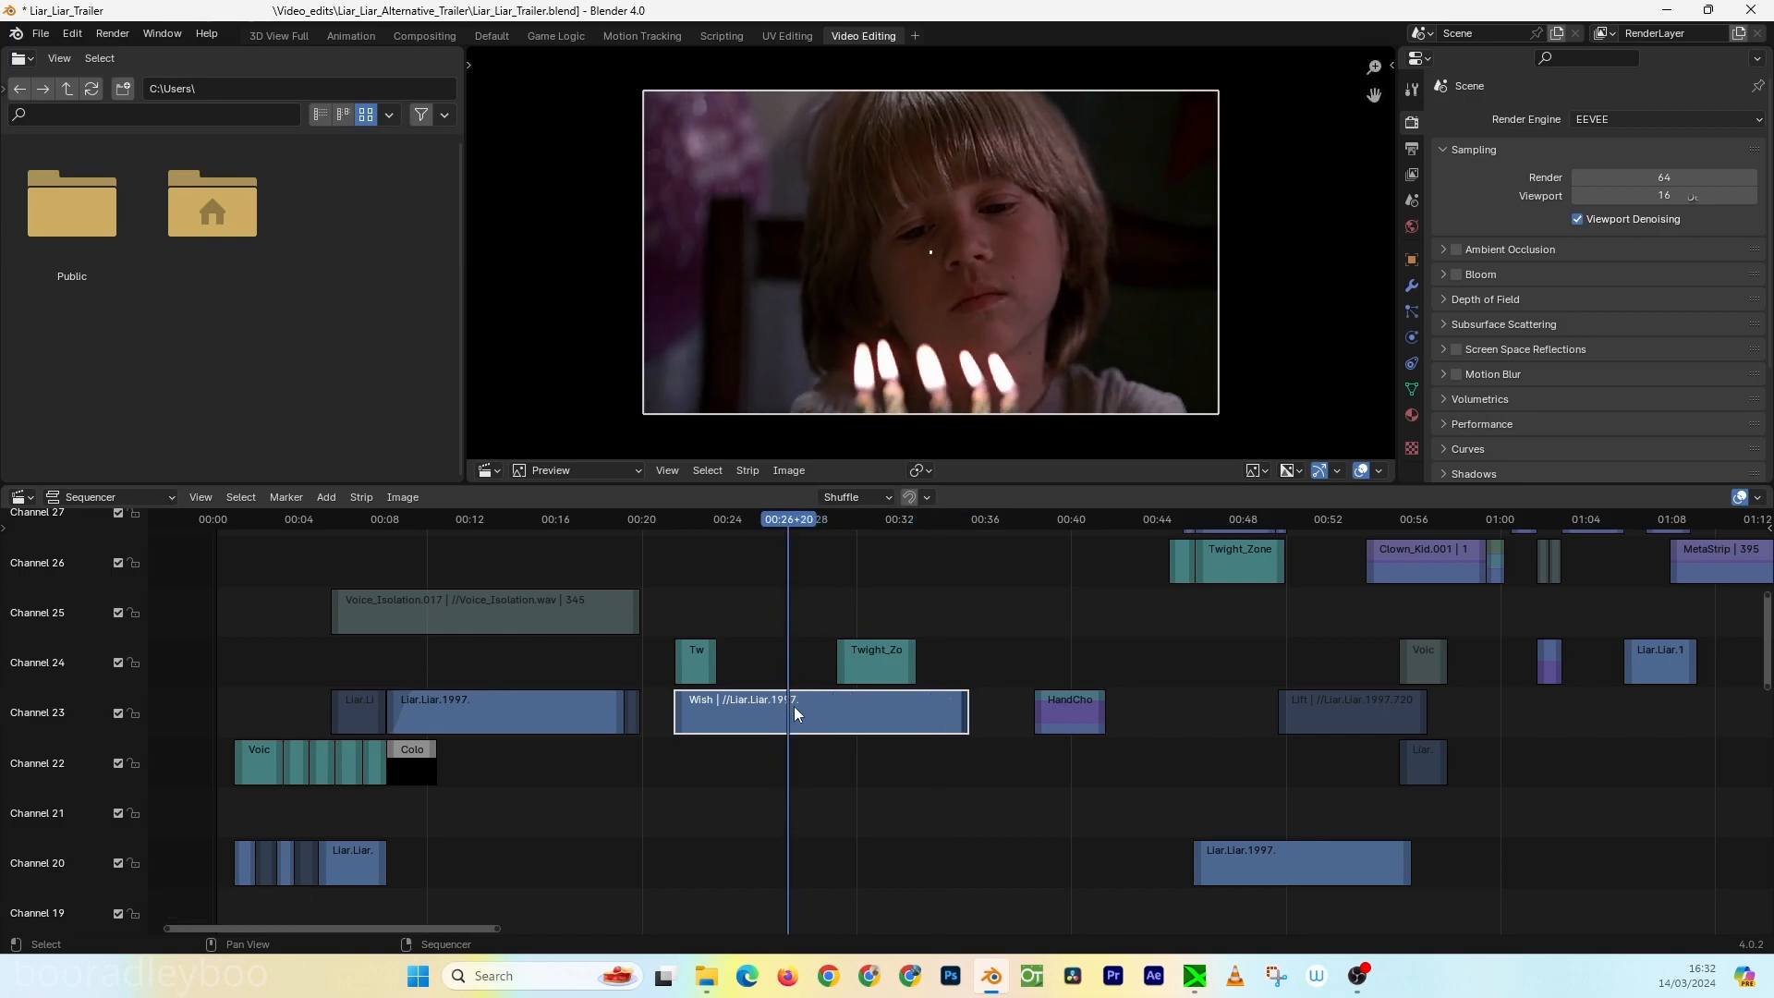
{"action": "left_click", "coordinate": [795, 706]}
{"action": "key", "text": "shift+k"}
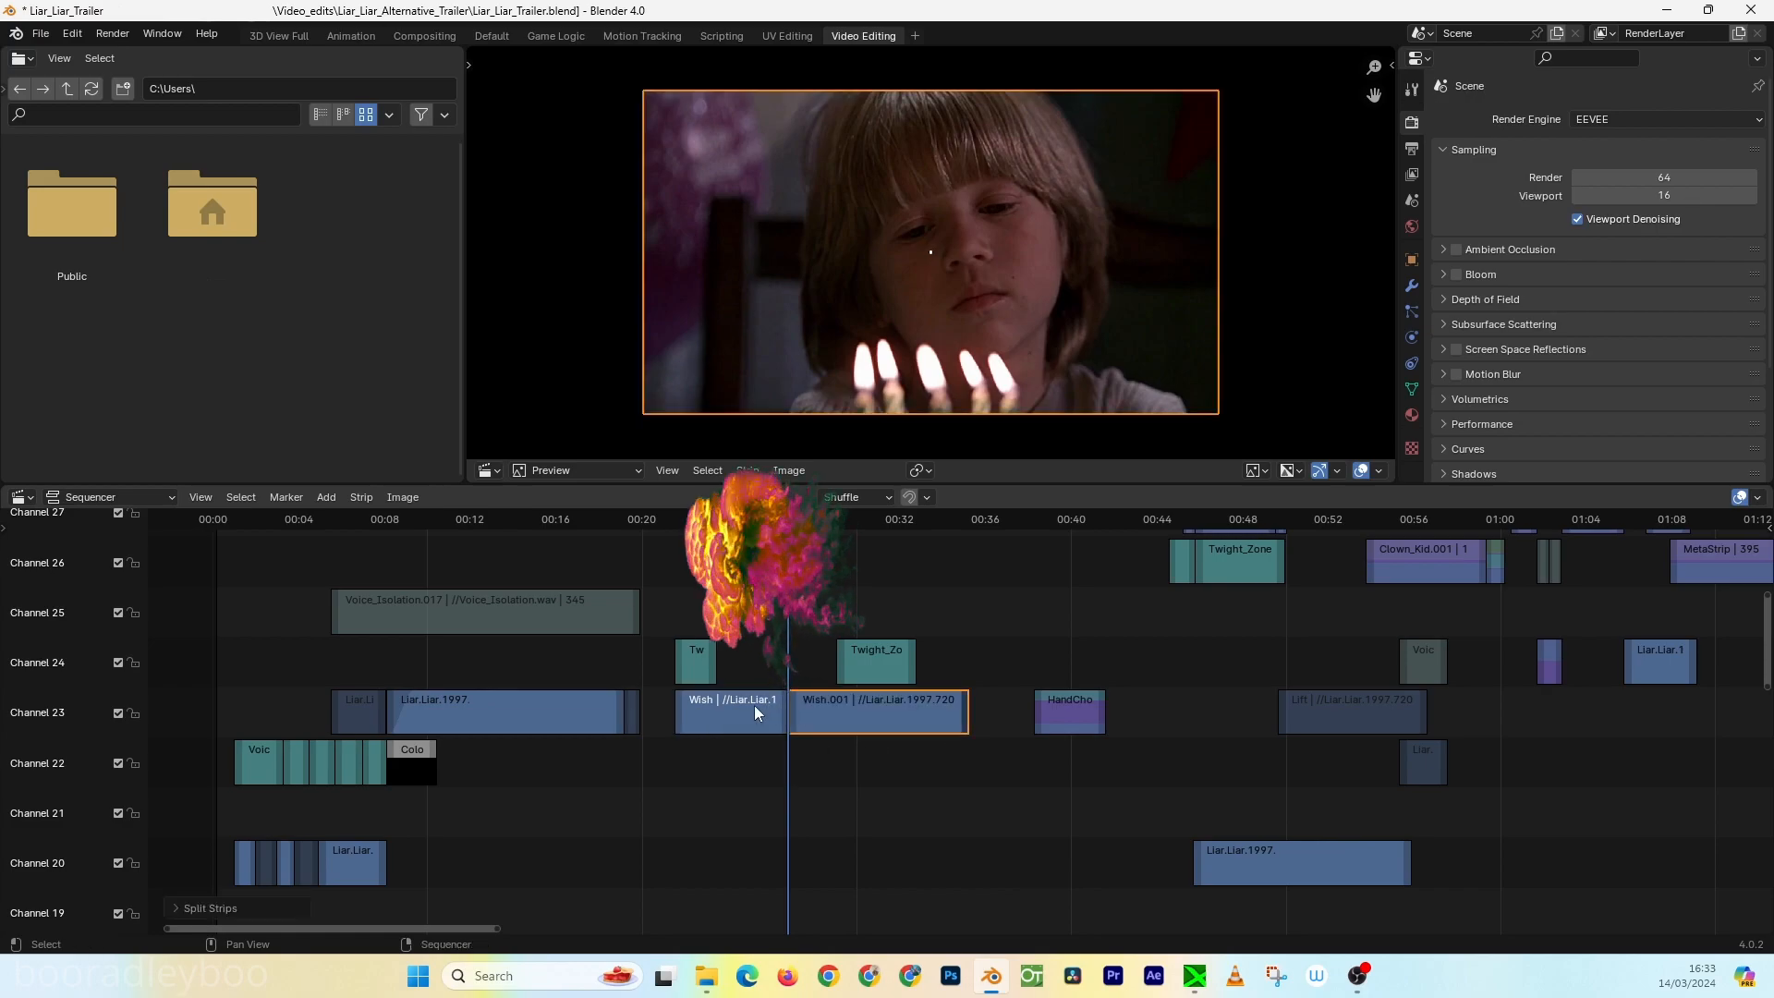
- Move the playhead to 00:25+02, mute the first segment of the split Wish strip, and unmute that segment
{"action": "left_click", "coordinate": [835, 706]}
{"action": "left_click_drag", "start_coordinate": [792, 512], "coordinate": [750, 514]}
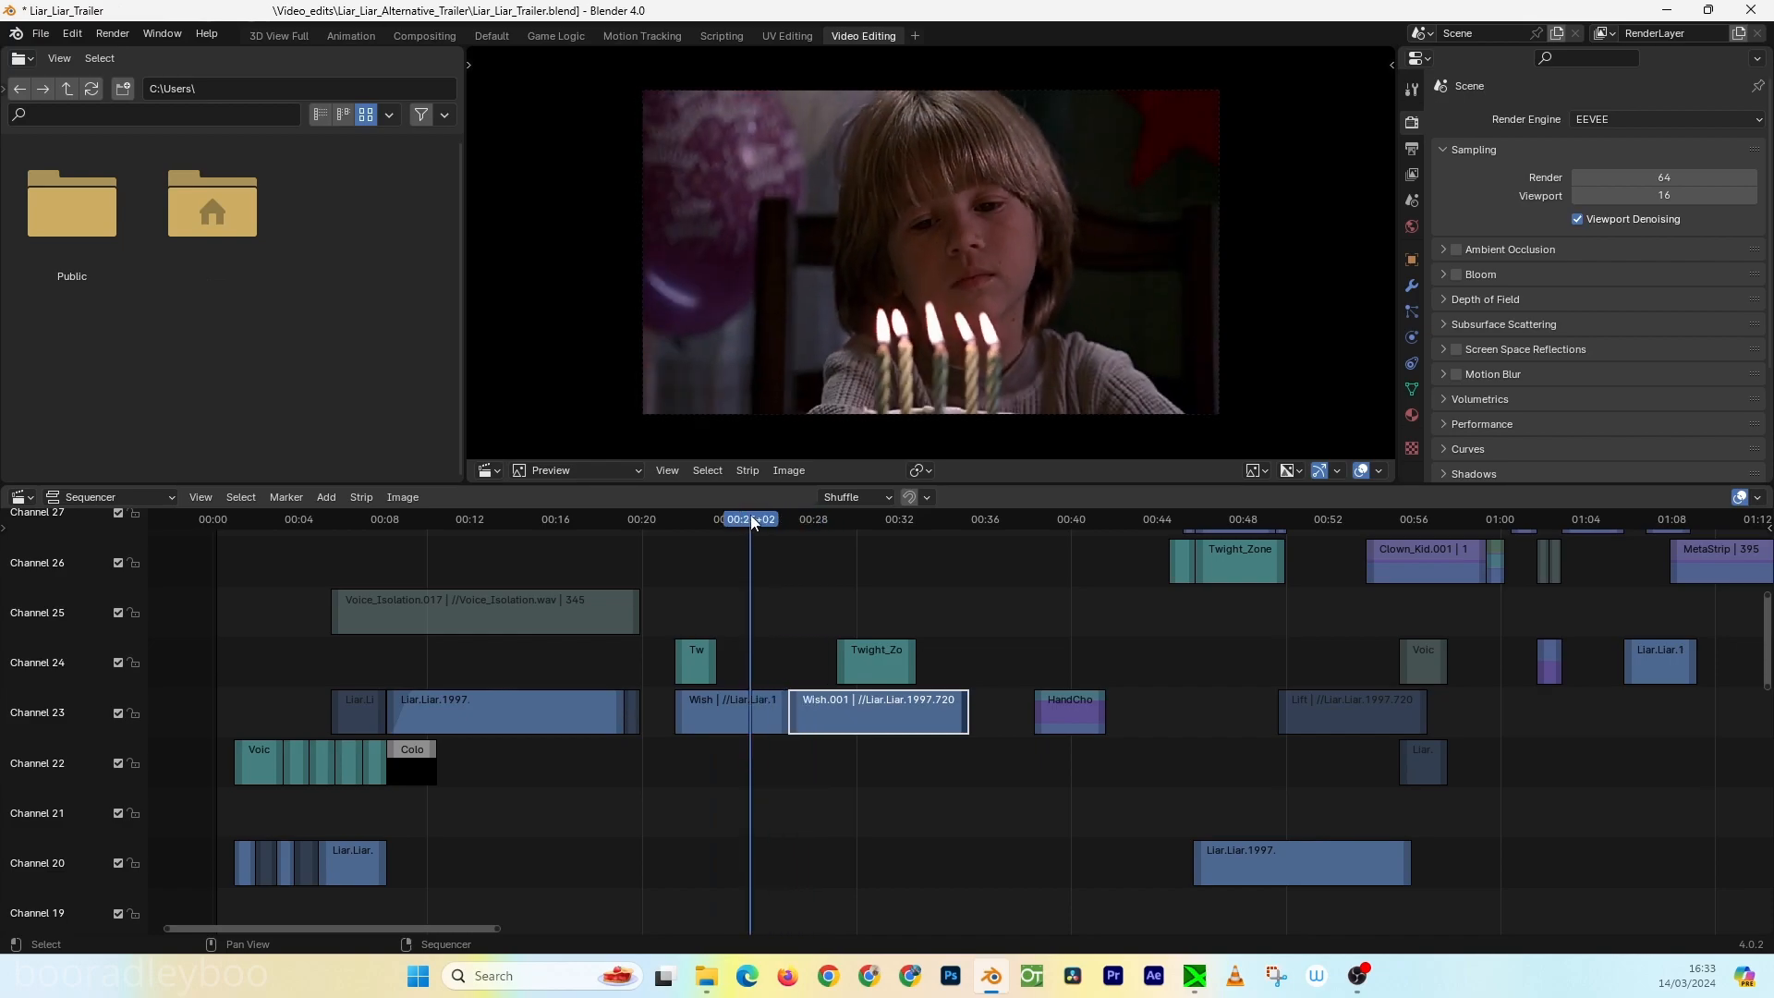
{"action": "left_click", "coordinate": [757, 707]}
{"action": "left_click", "coordinate": [813, 708]}
{"action": "left_click", "coordinate": [755, 711]}
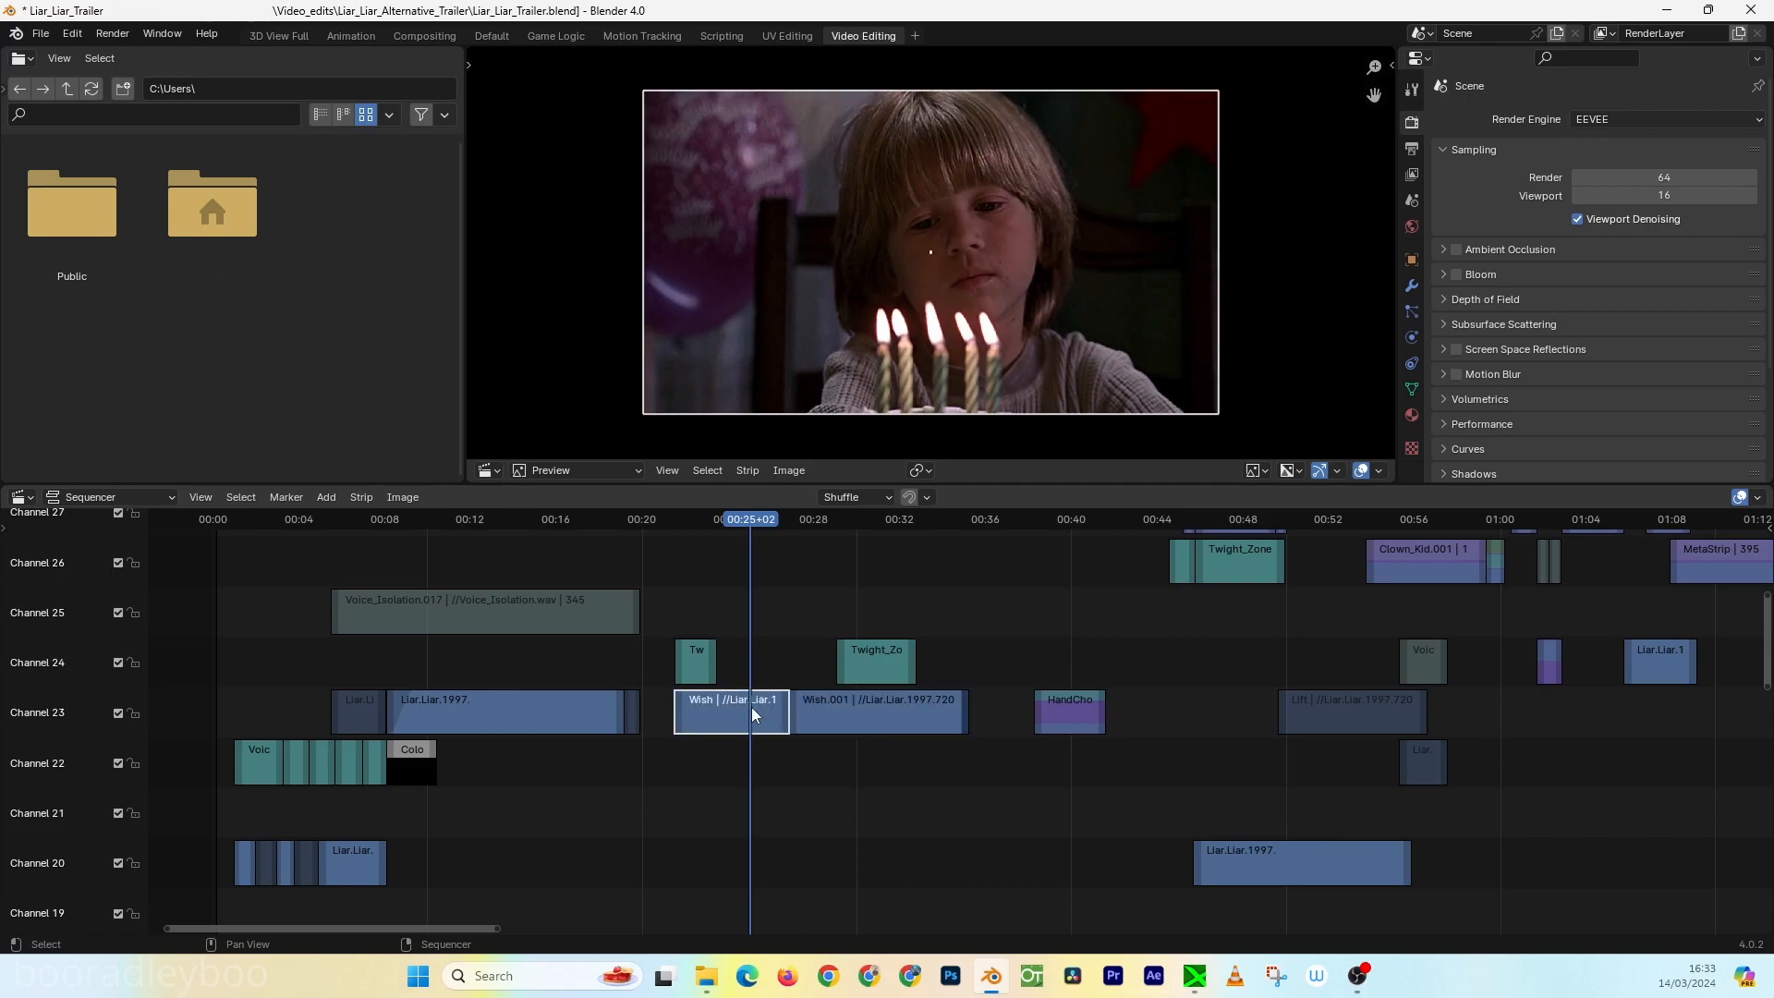
{"action": "right_click", "coordinate": [751, 707]}
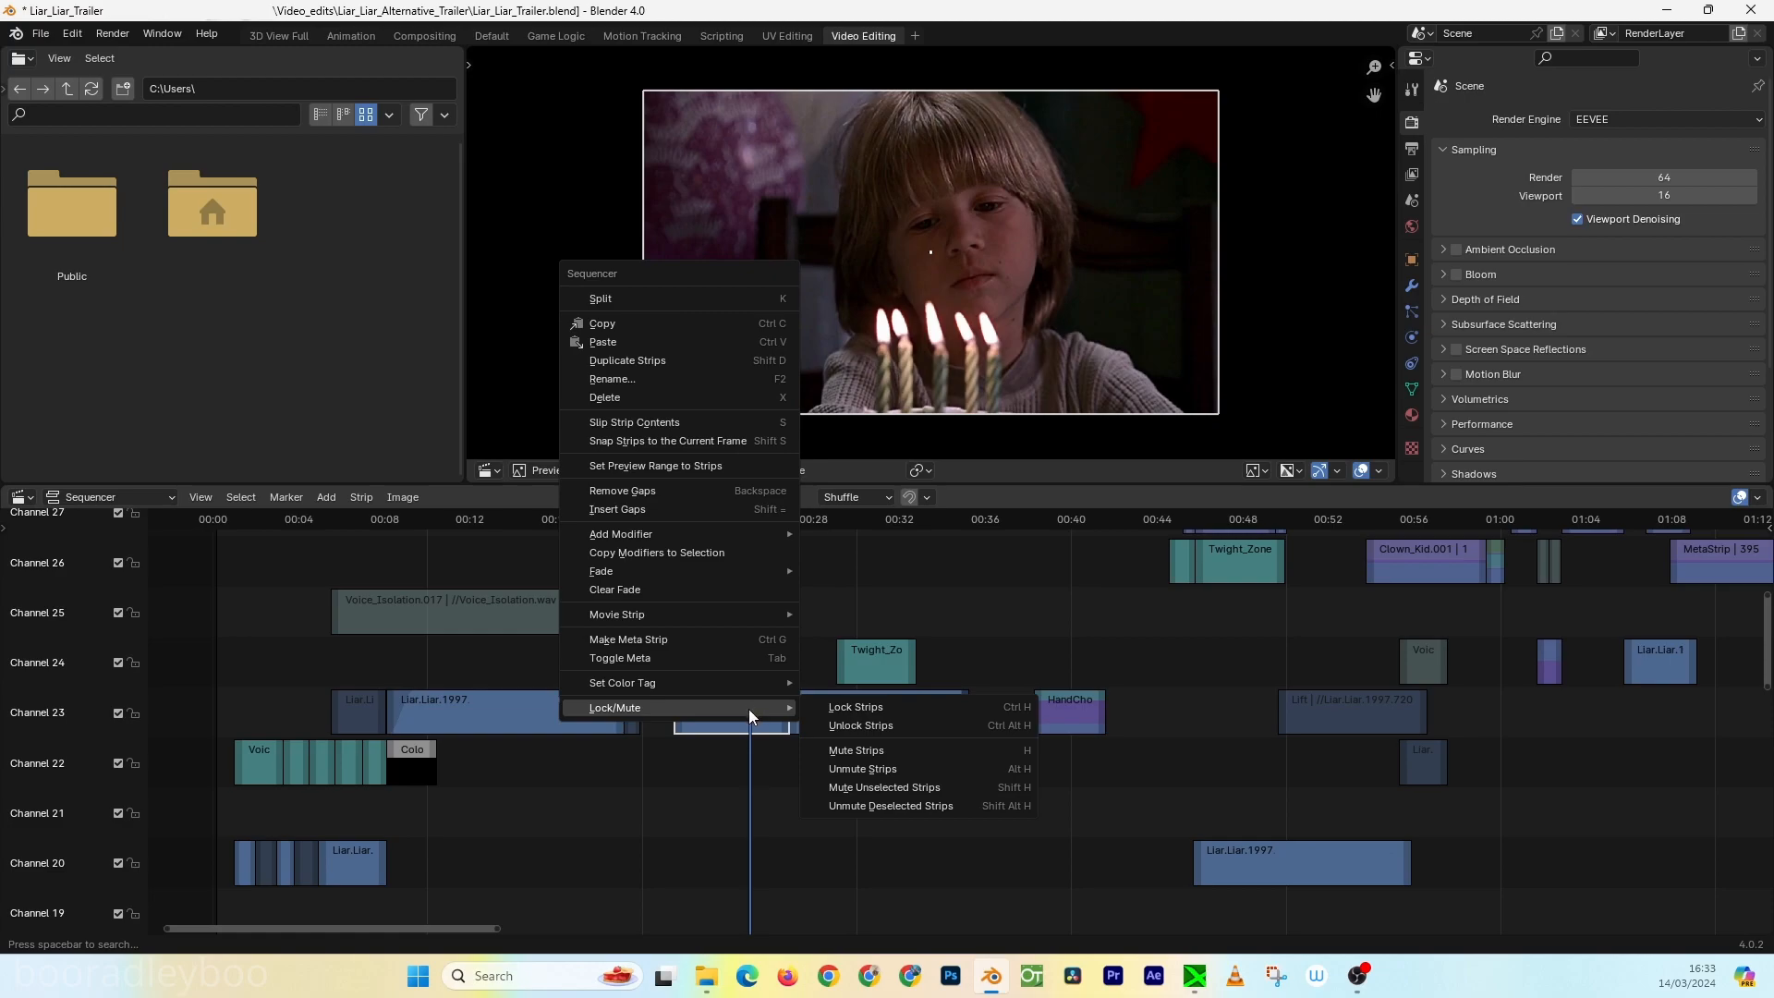
{"action": "left_click", "coordinate": [899, 756]}
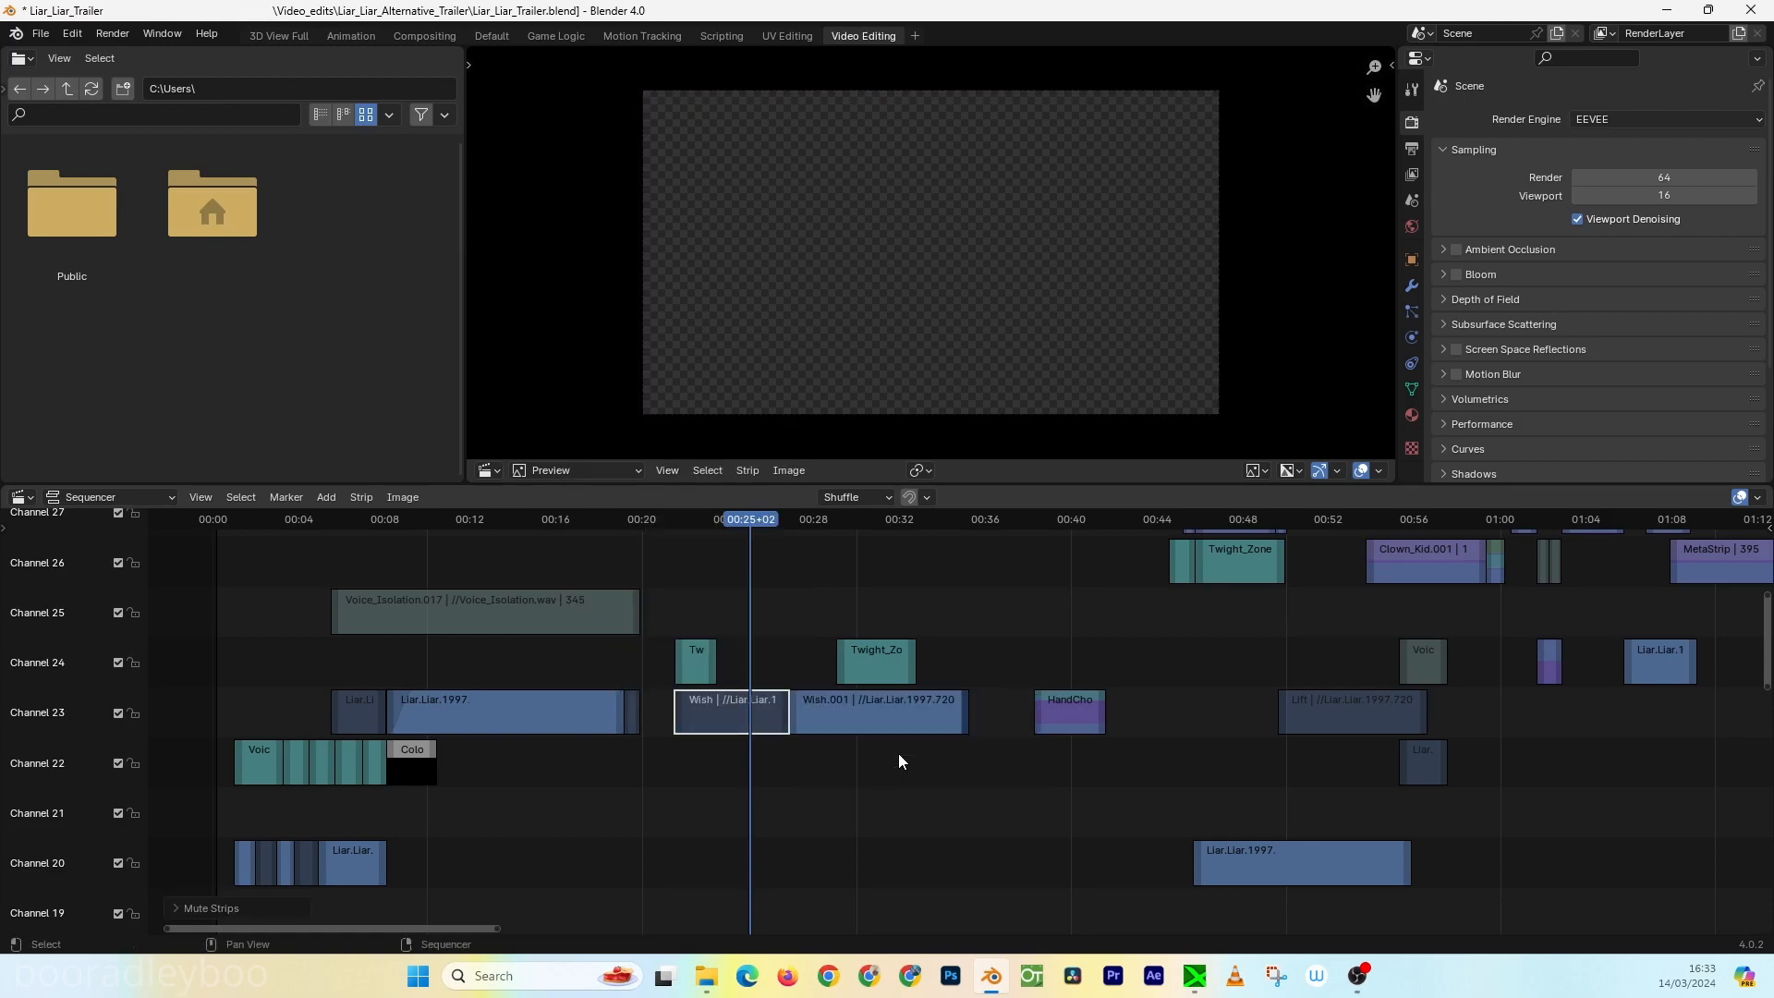
{"action": "right_click", "coordinate": [743, 713]}
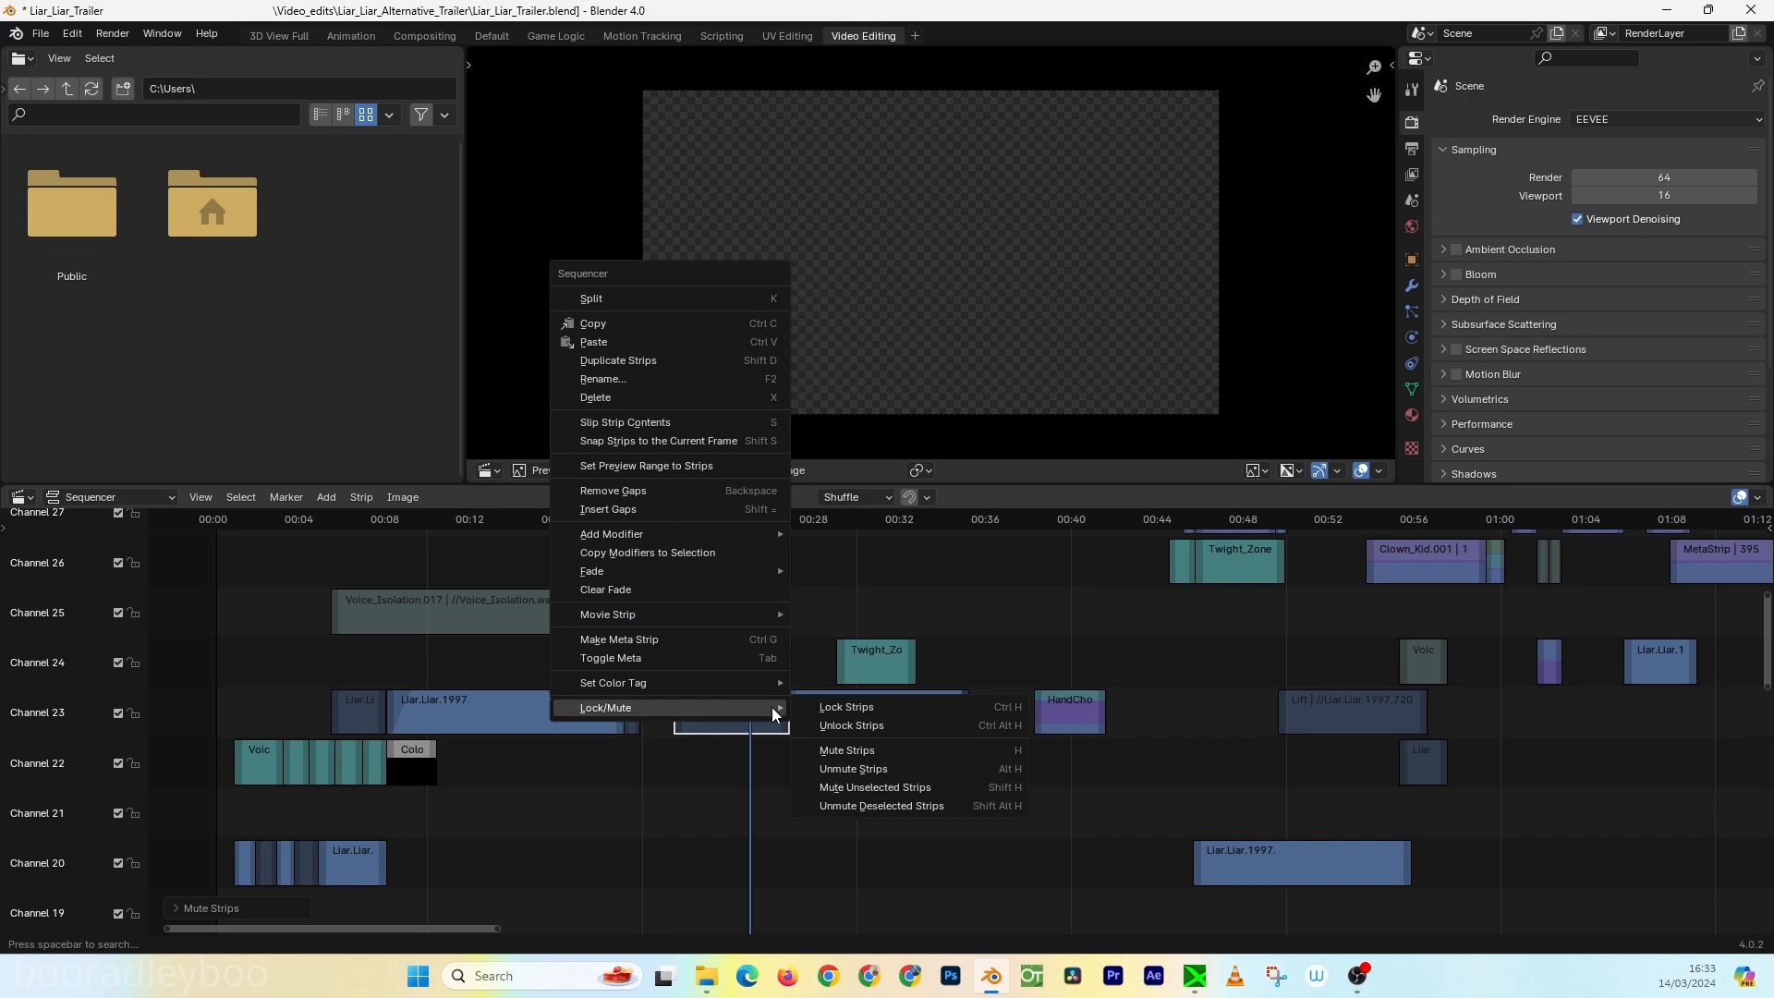
{"action": "left_click", "coordinate": [878, 769]}
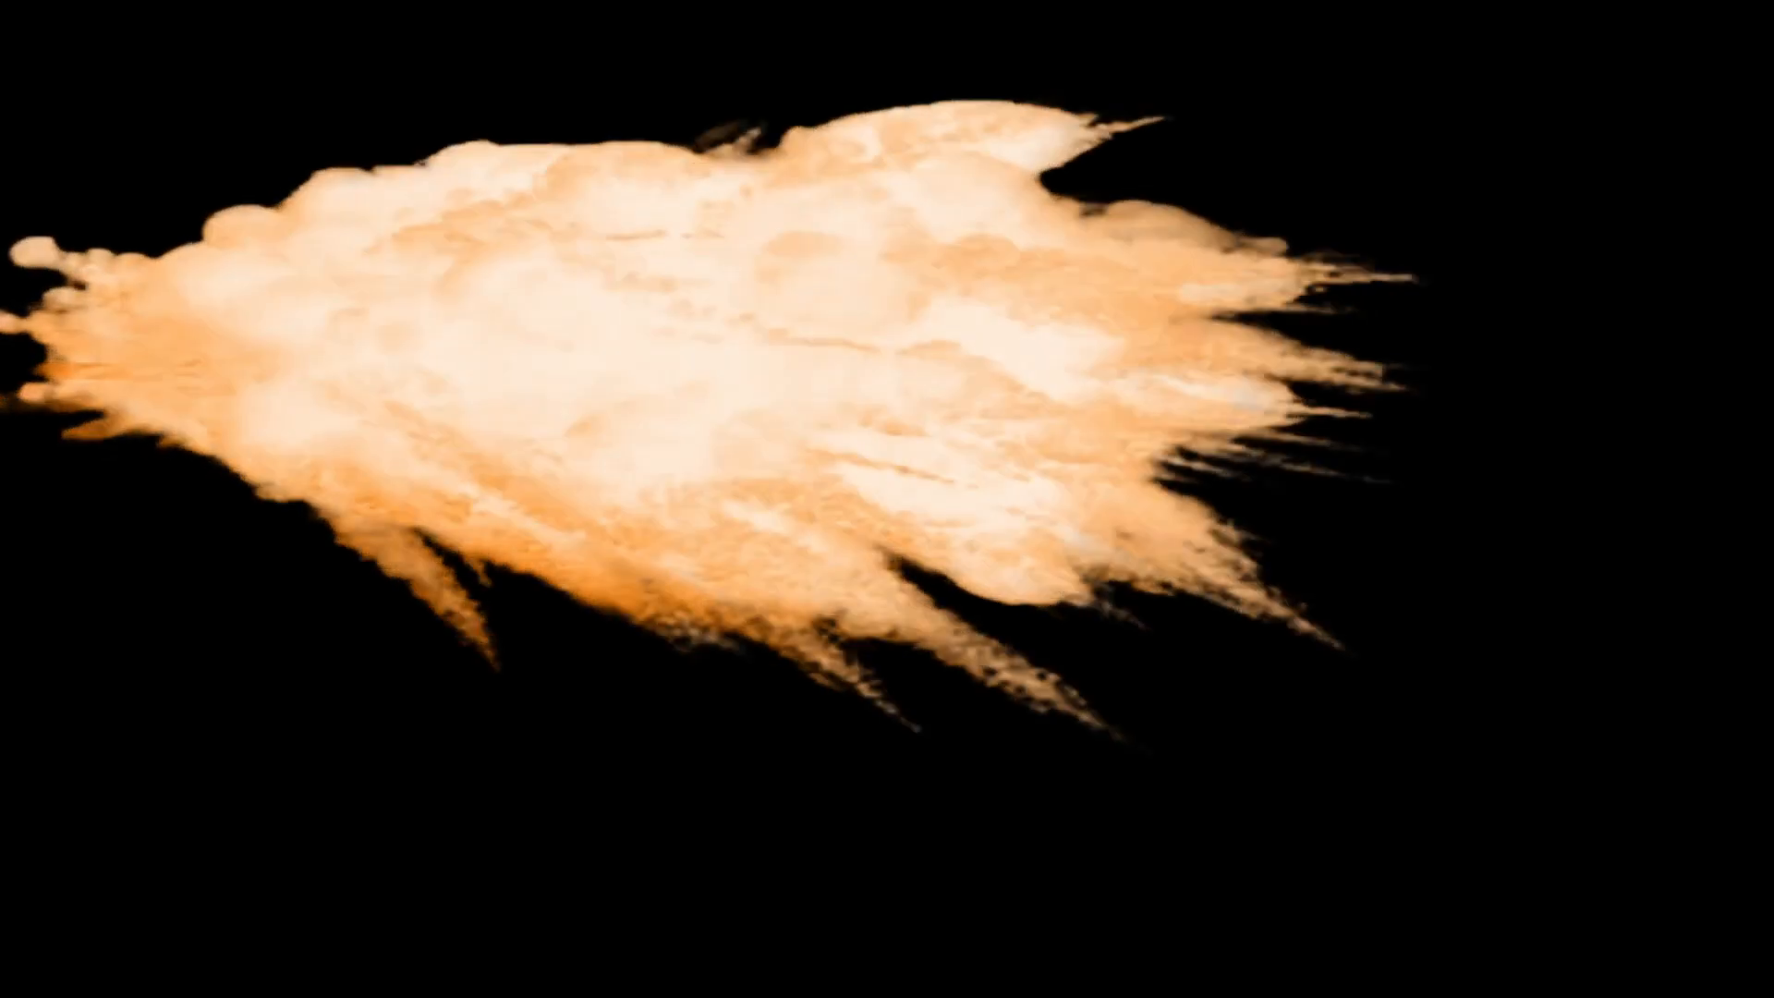